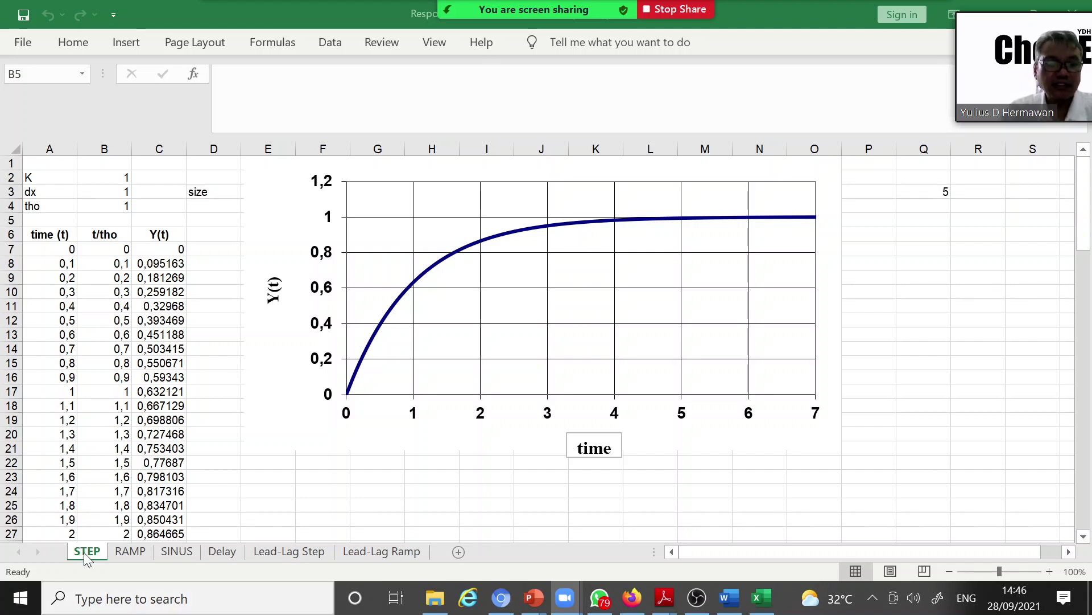
View the RAMP and SINUS response sheets, and return to the STEP sheet.
{"action": "left_click", "coordinate": [131, 552]}
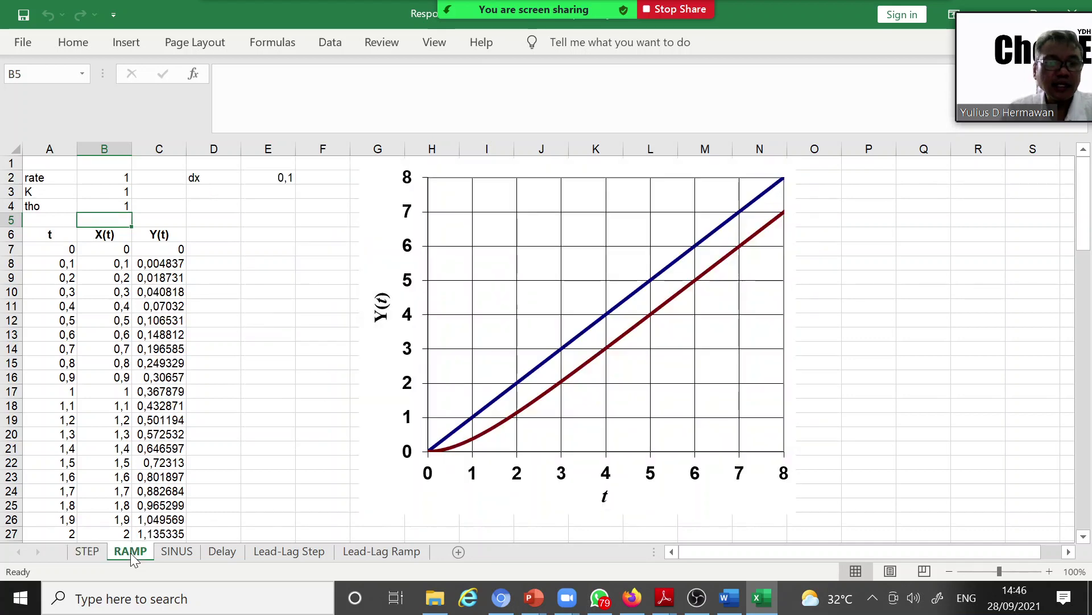
{"action": "left_click", "coordinate": [176, 552]}
{"action": "left_click", "coordinate": [220, 557]}
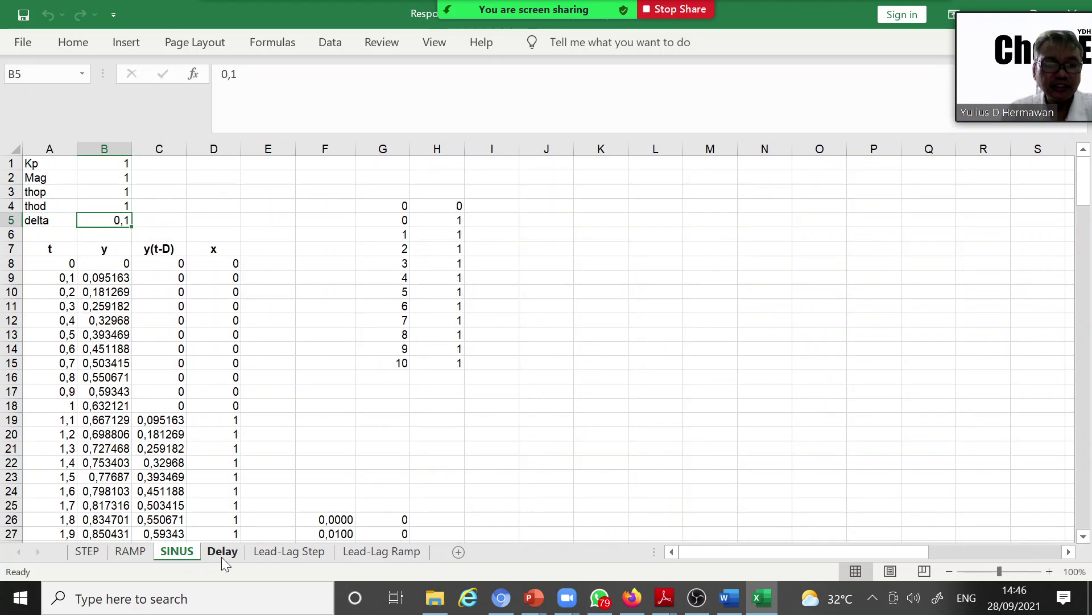
{"action": "left_click", "coordinate": [91, 551]}
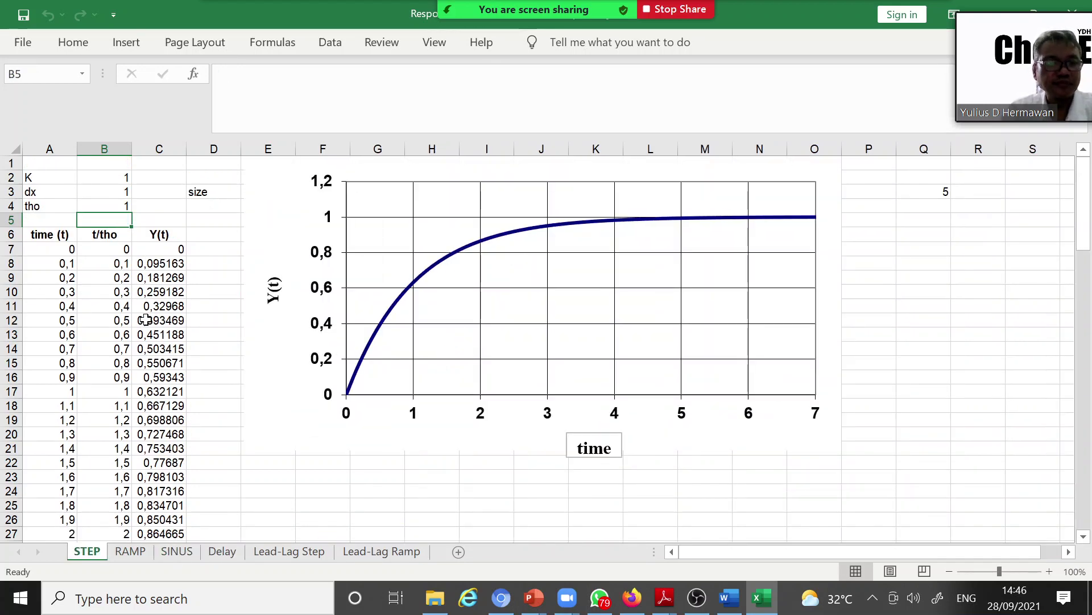
Review the K, dx and tho parameter cells of the step response, moving on to the first t/tho formula.
{"action": "left_click", "coordinate": [116, 180]}
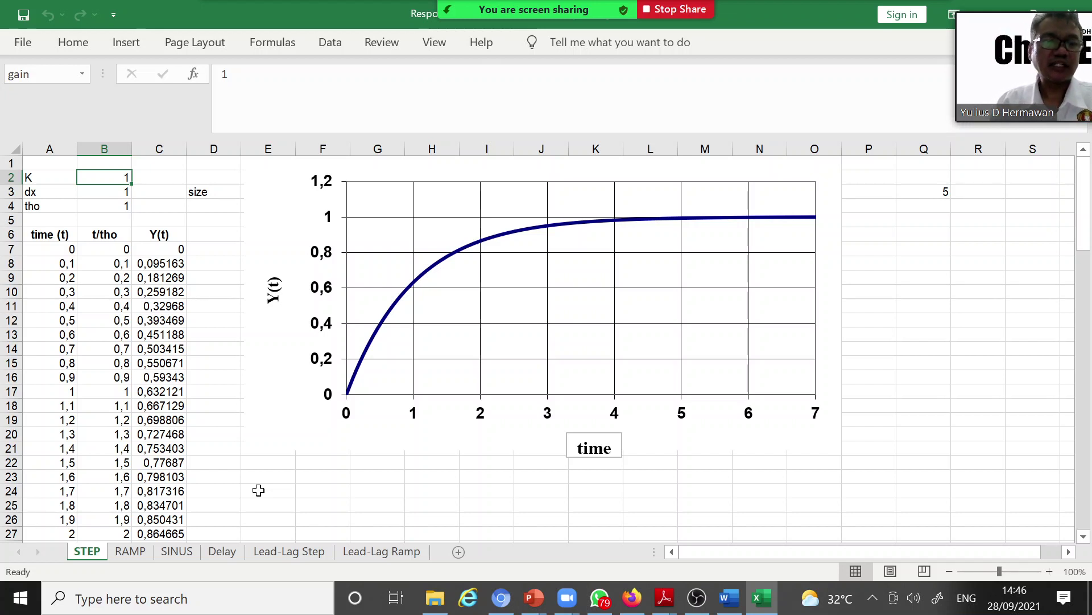
{"action": "key", "text": "Down"}
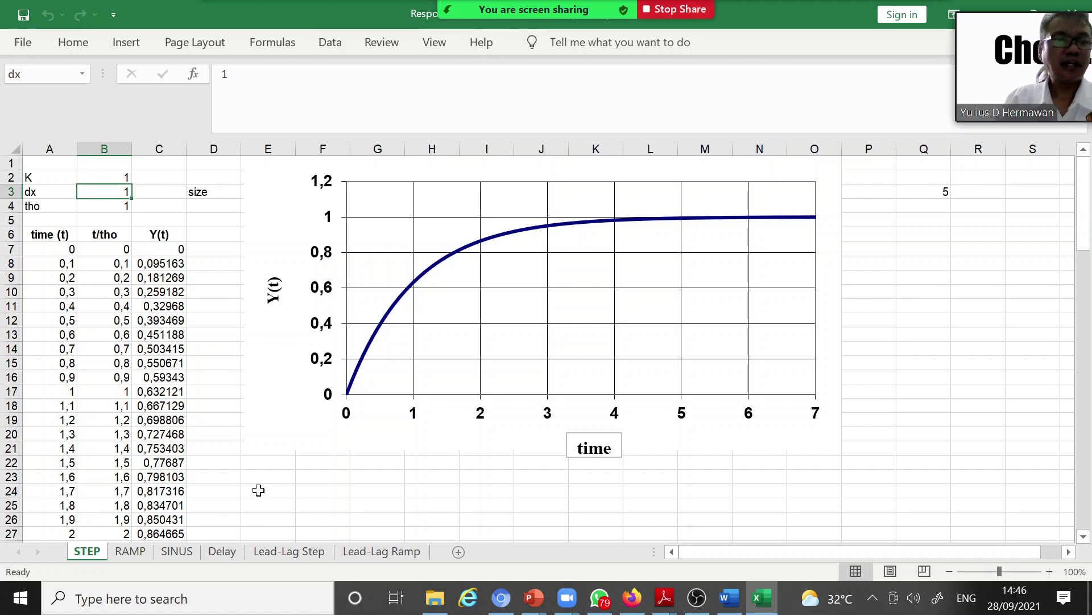
{"action": "key", "text": "Down"}
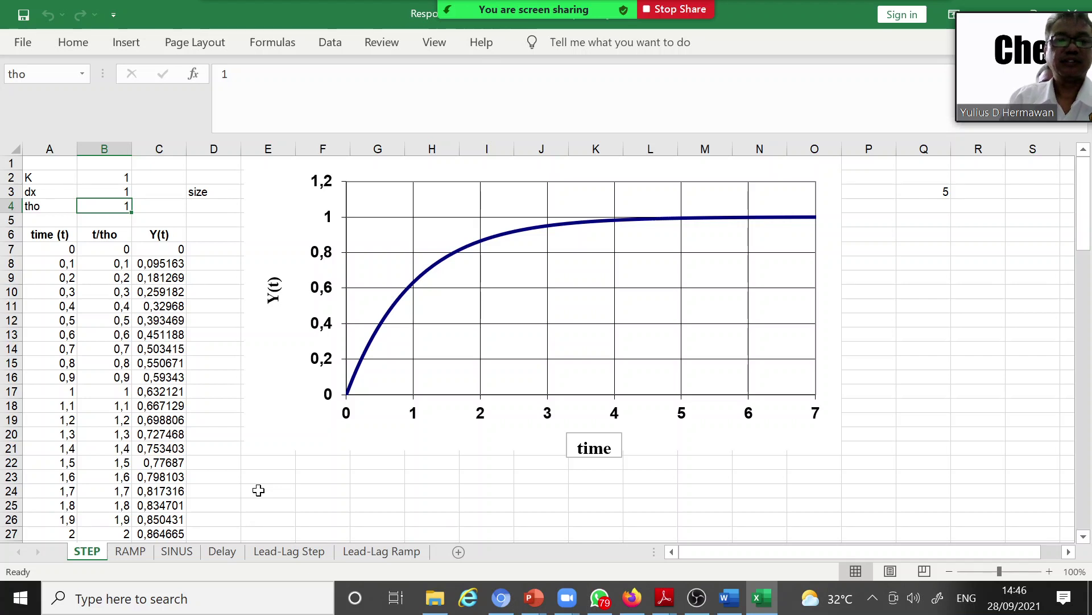
{"action": "key", "text": "Down"}
{"action": "key", "text": "Down"}
{"action": "key", "text": "Down"}
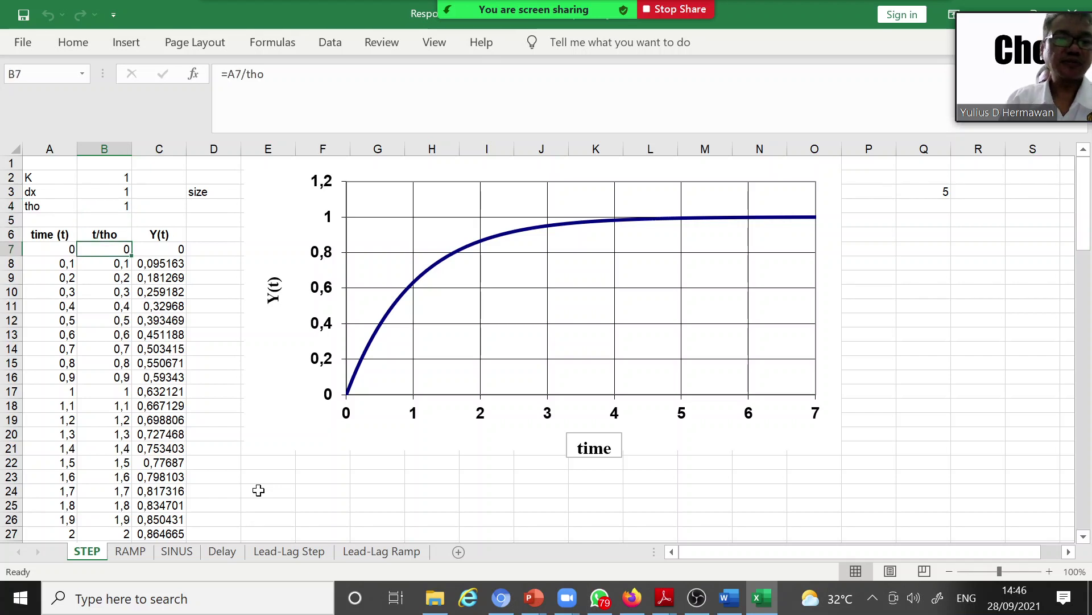
Examine the time column's increment formulas and look through the step response table down to its last rows.
{"action": "key", "text": "Left"}
{"action": "key", "text": "Down"}
{"action": "key", "text": "Down"}
{"action": "key", "text": "Down"}
{"action": "key", "text": "Down"}
{"action": "key", "text": "Down"}
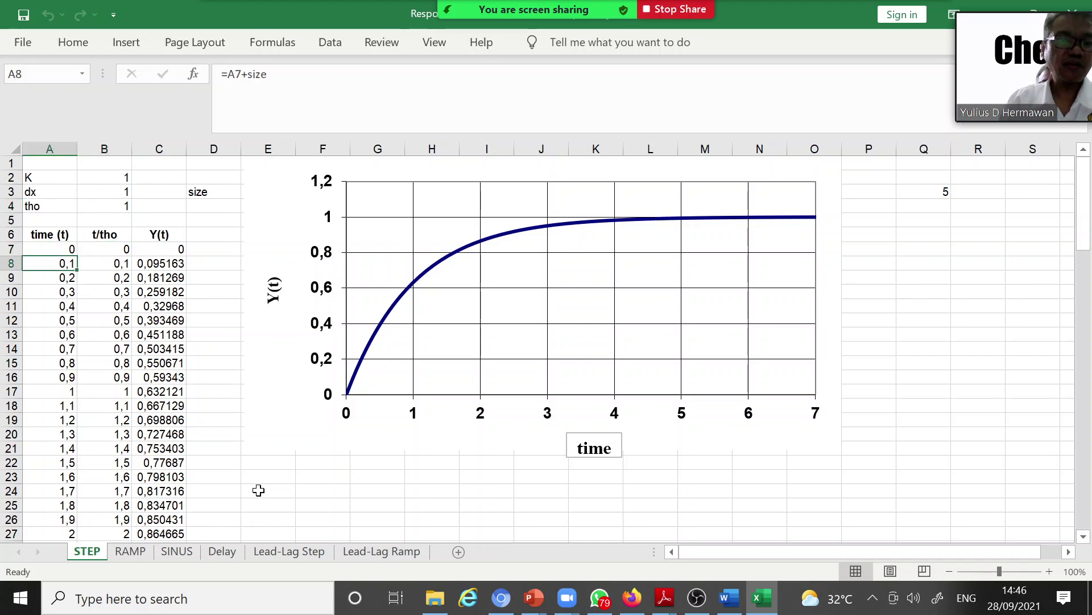
{"action": "key", "text": "Down"}
{"action": "key", "text": "Down"}
{"action": "key", "text": "Down"}
{"action": "key", "text": "Down"}
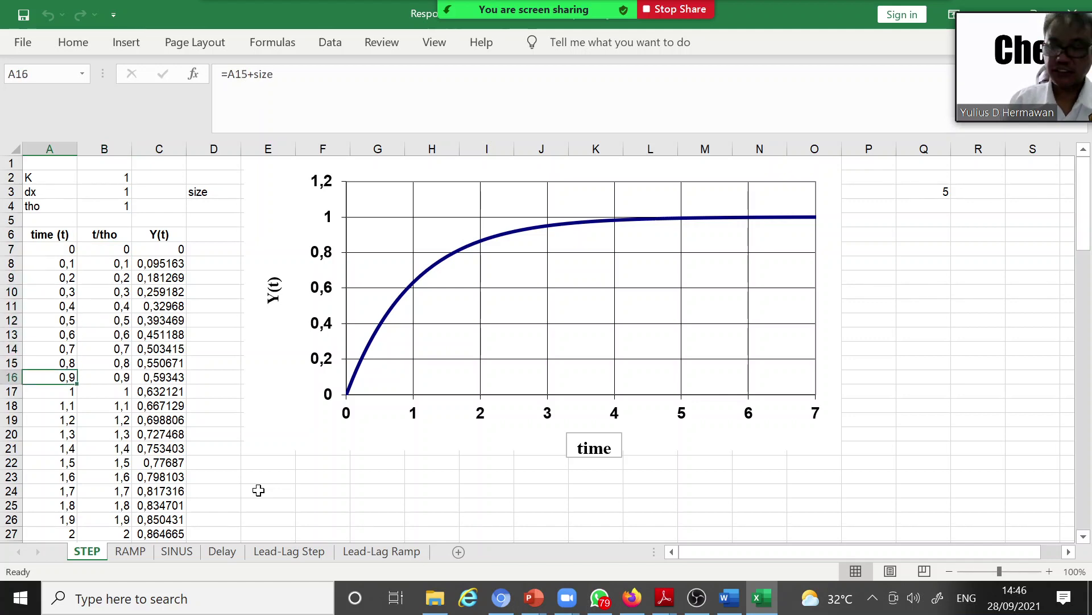
{"action": "scroll", "coordinate": [71, 270], "scroll_direction": "down", "scroll_amount": 5}
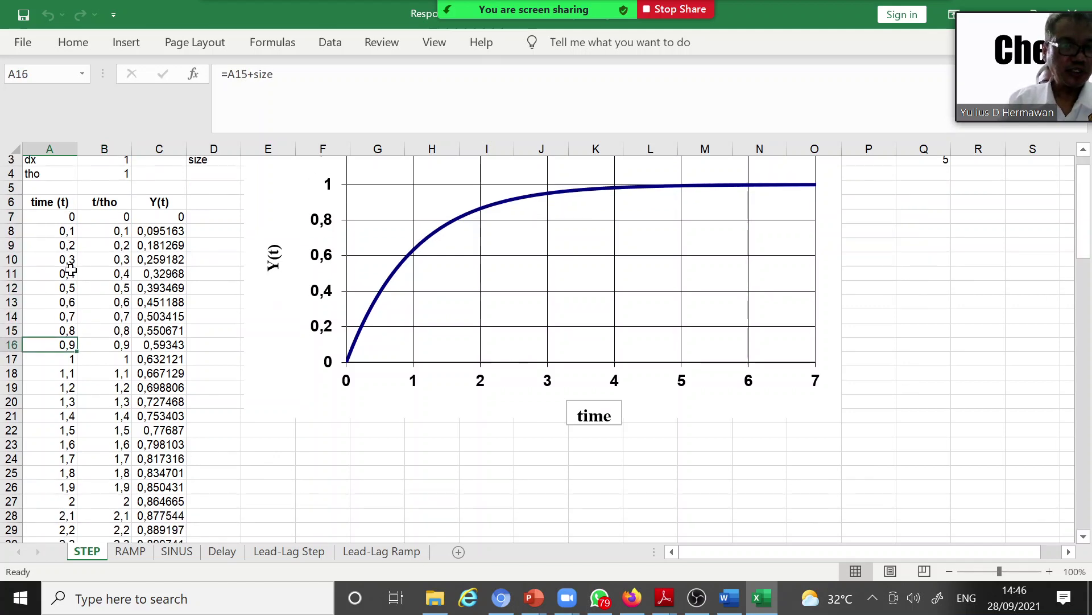
{"action": "scroll", "coordinate": [70, 270], "scroll_direction": "down", "scroll_amount": 20}
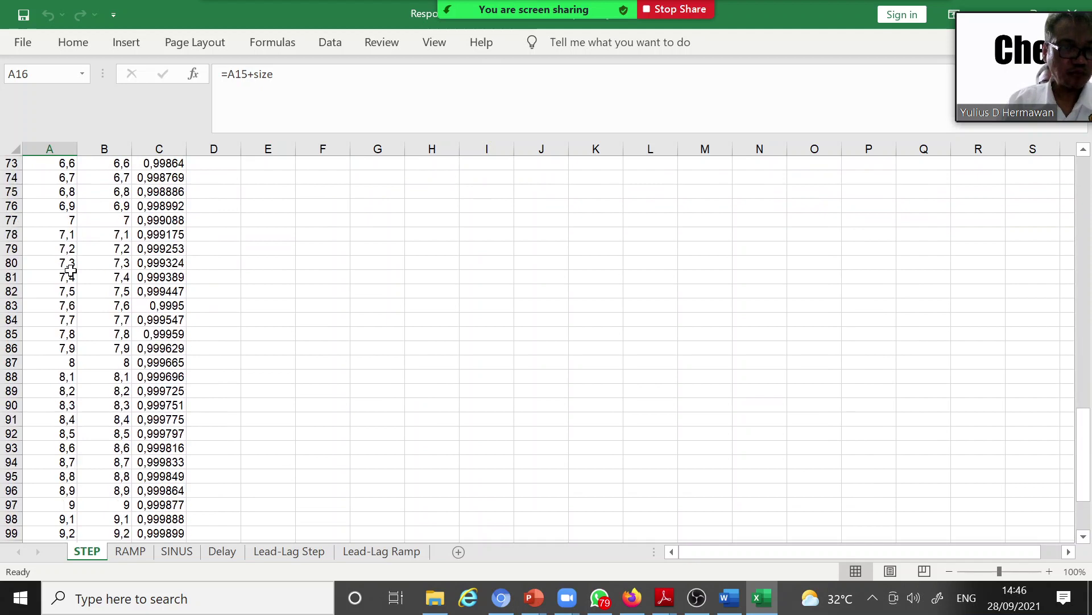
{"action": "scroll", "coordinate": [70, 272], "scroll_direction": "down", "scroll_amount": 8}
{"action": "scroll", "coordinate": [70, 272], "scroll_direction": "up", "scroll_amount": 20}
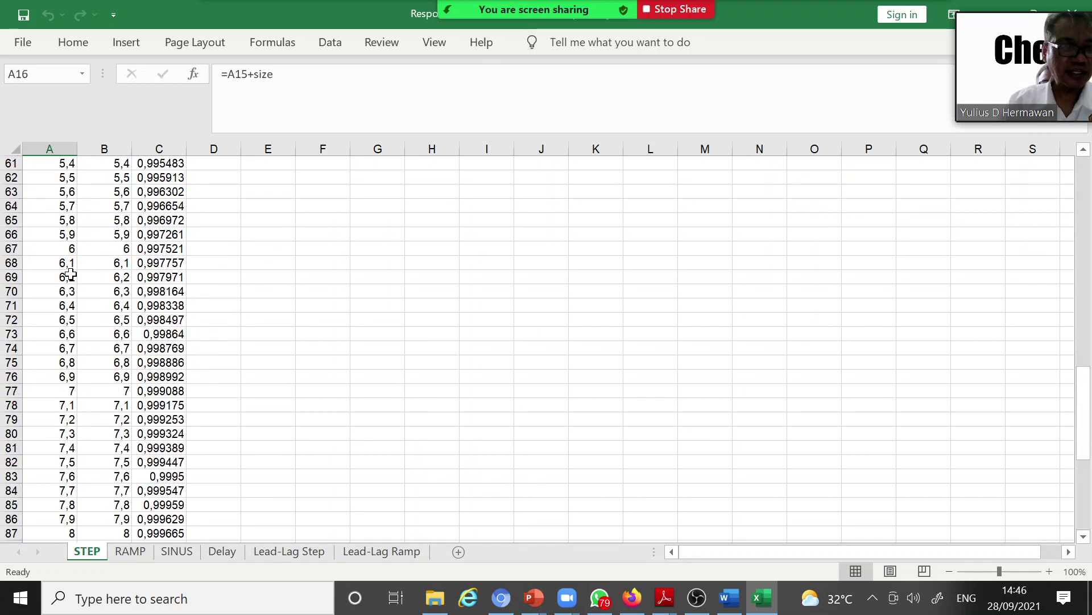
{"action": "scroll", "coordinate": [70, 275], "scroll_direction": "up", "scroll_amount": 6}
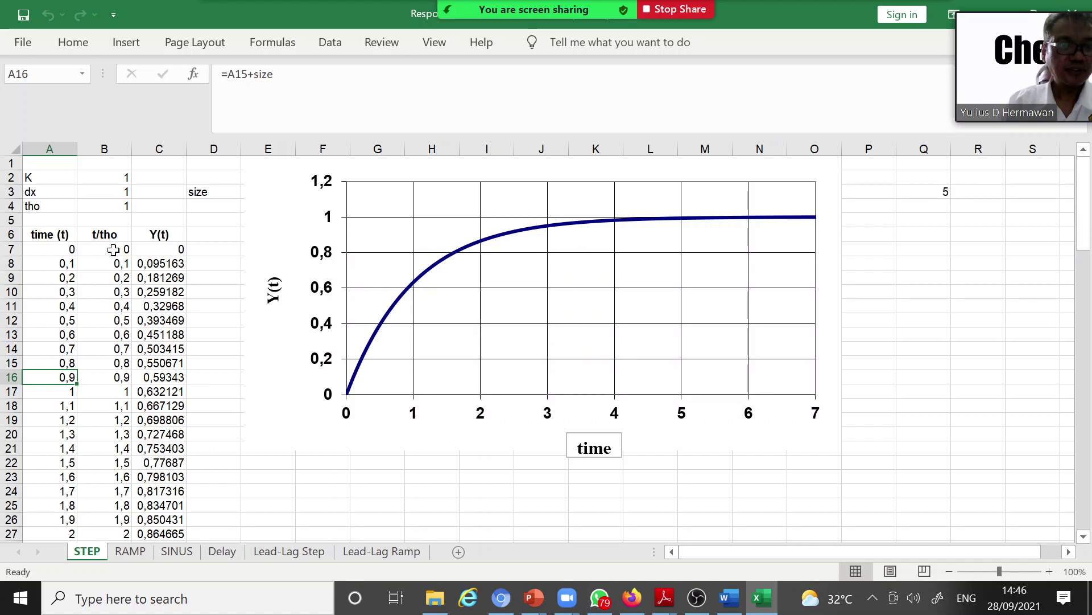
Inspect the first t/tho and Y(t) formulas and the data ranges plotted in the step response chart.
{"action": "left_click", "coordinate": [113, 249]}
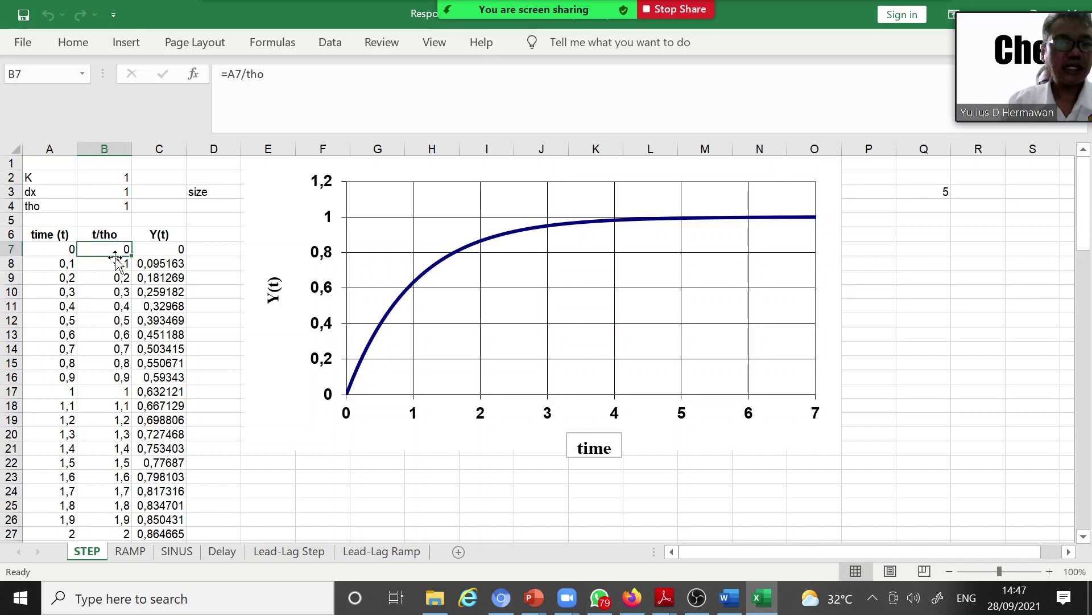
{"action": "left_click", "coordinate": [163, 252]}
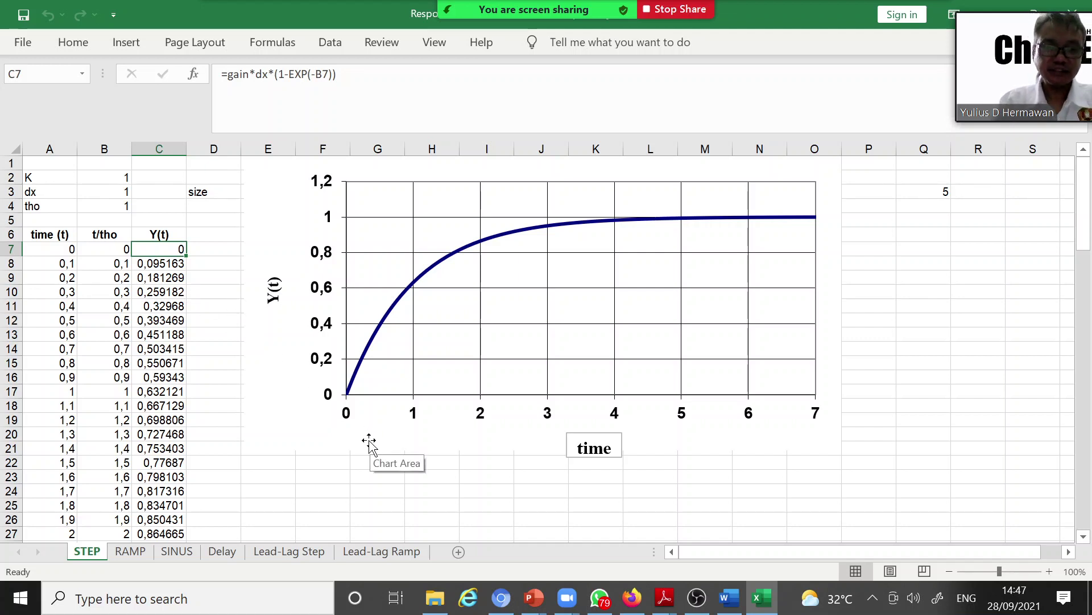
{"action": "left_click", "coordinate": [369, 444]}
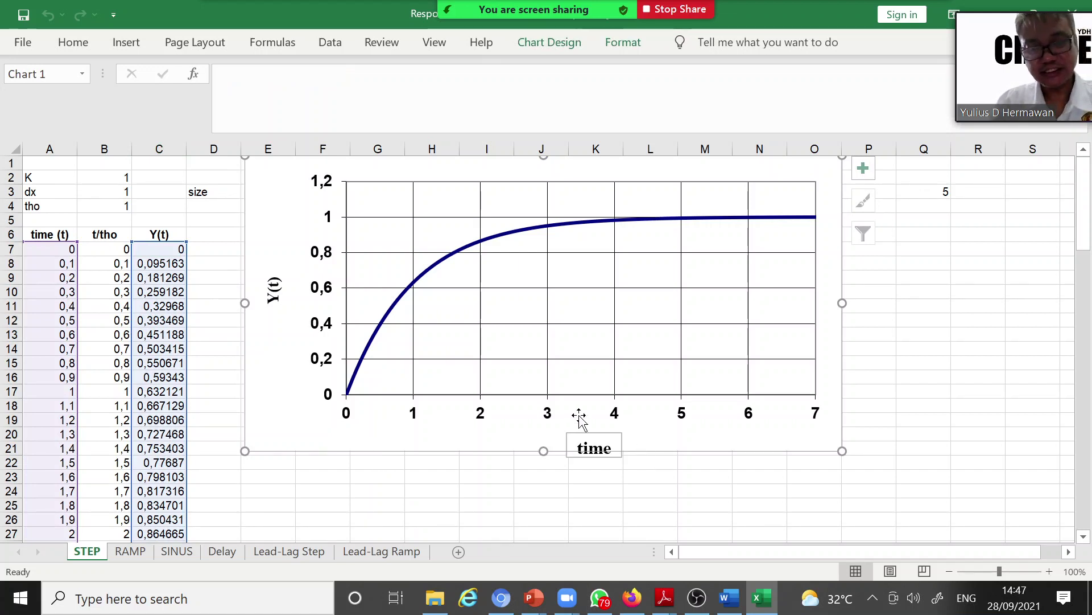
{"action": "left_click", "coordinate": [725, 481]}
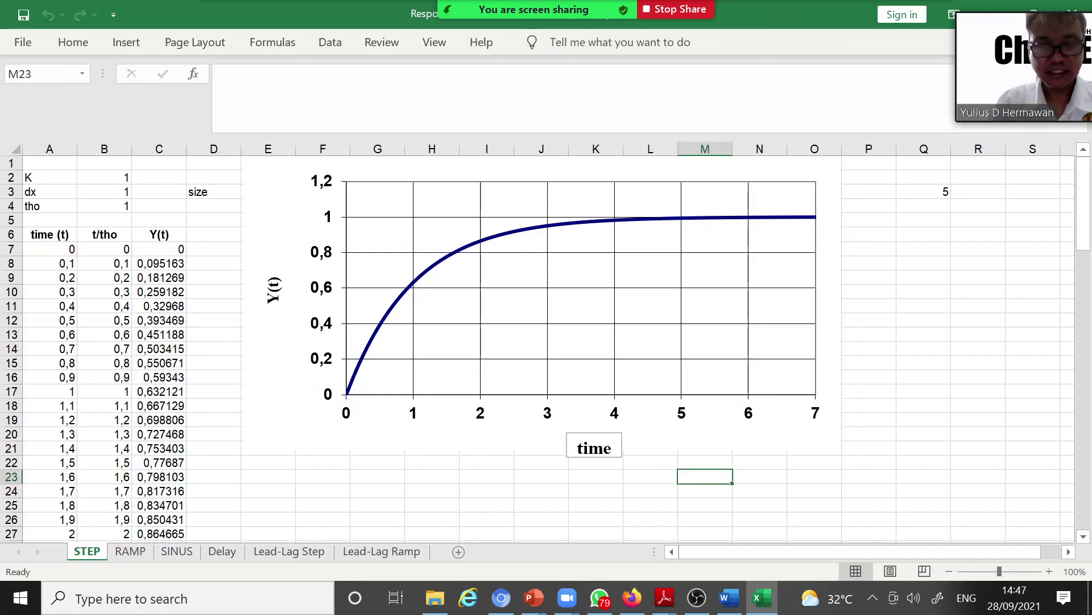
{"action": "left_click", "coordinate": [596, 434]}
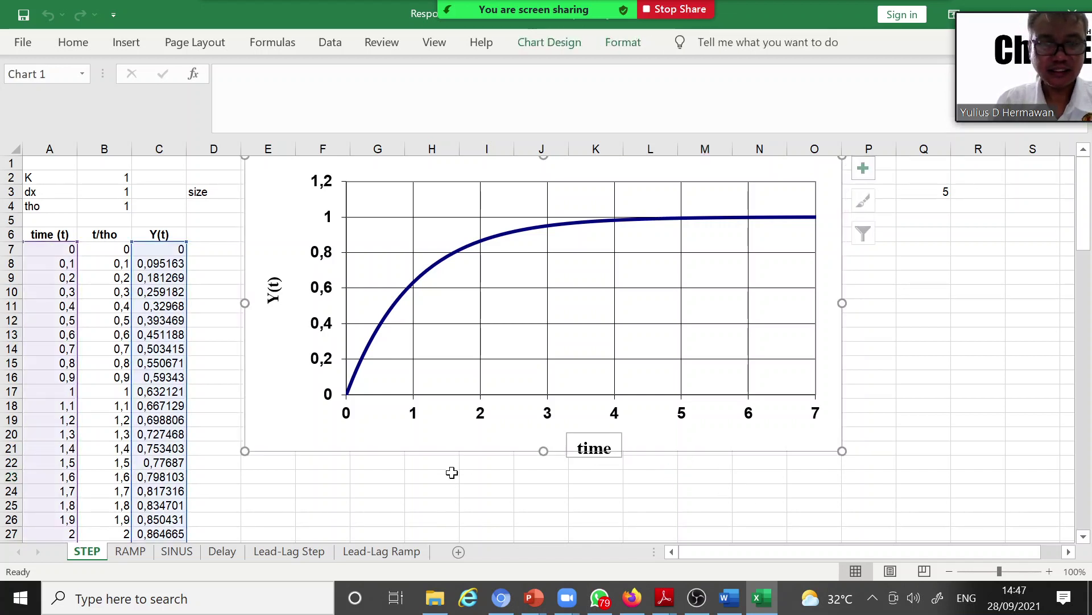
{"action": "left_click", "coordinate": [448, 489]}
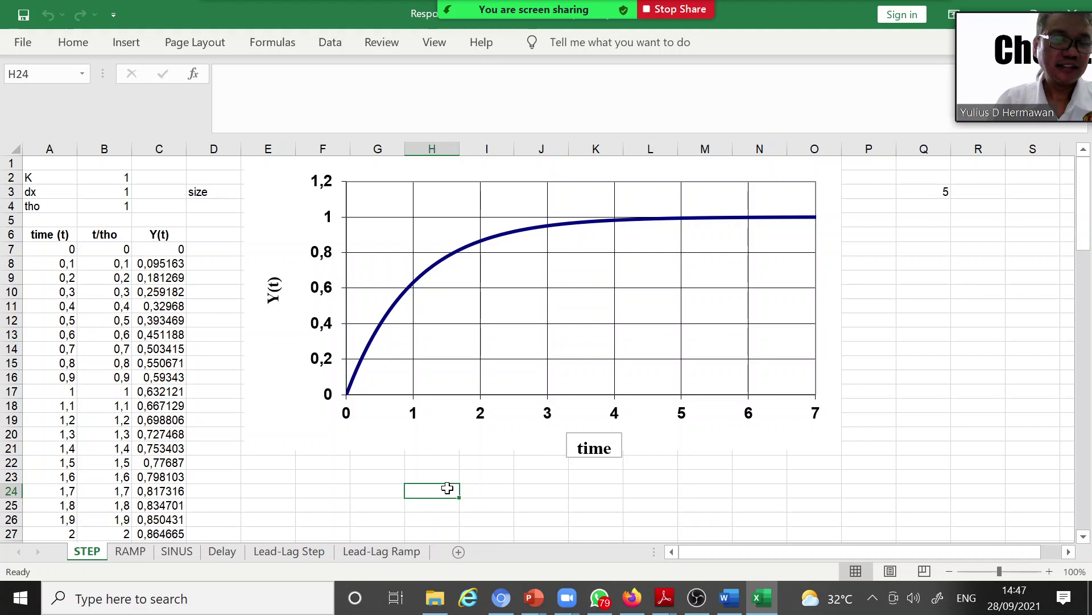
Set the gain K of the step response to 0,8.
{"action": "left_click", "coordinate": [113, 178]}
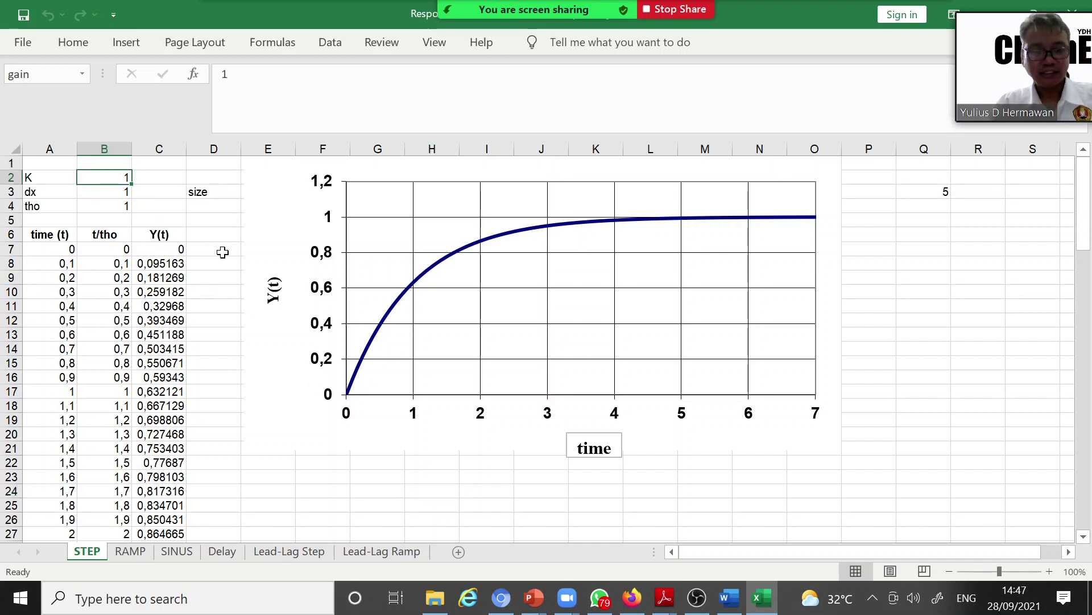
{"action": "type", "text": "0"}
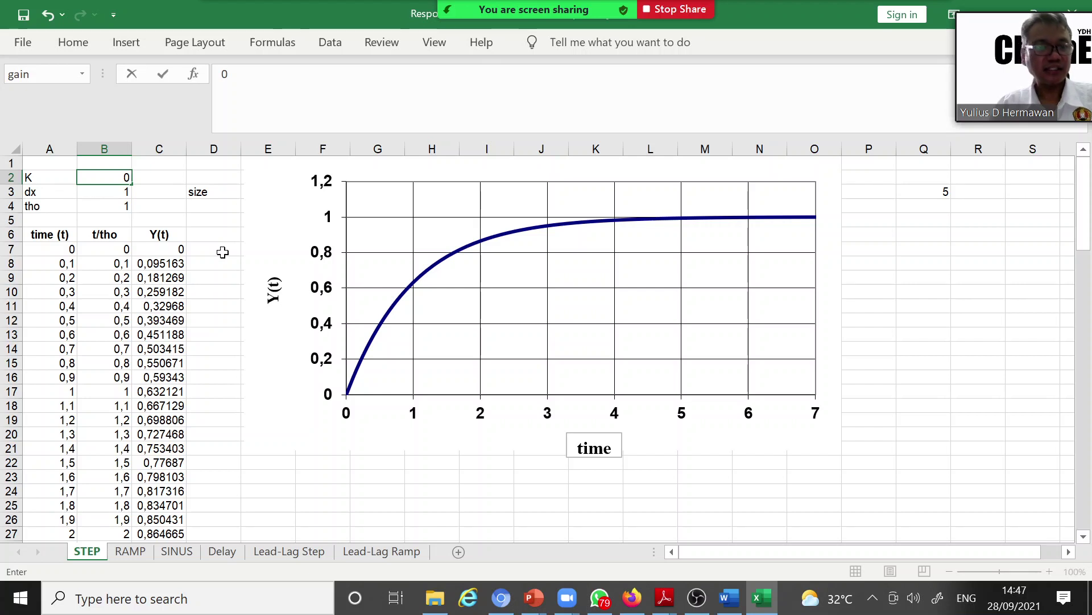
{"action": "type", "text": ",8"}
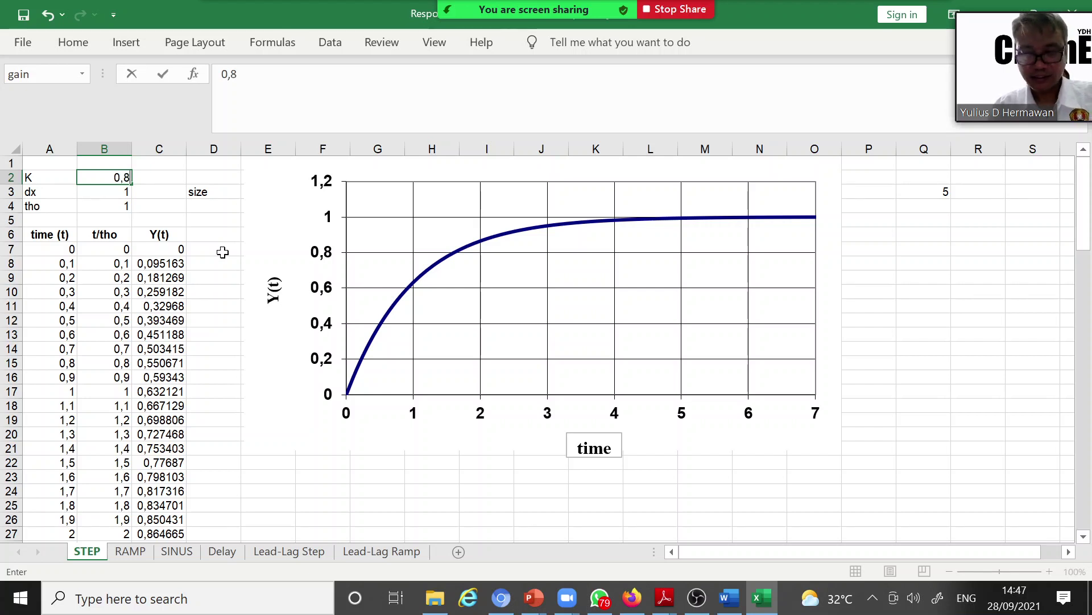
{"action": "key", "text": "Return"}
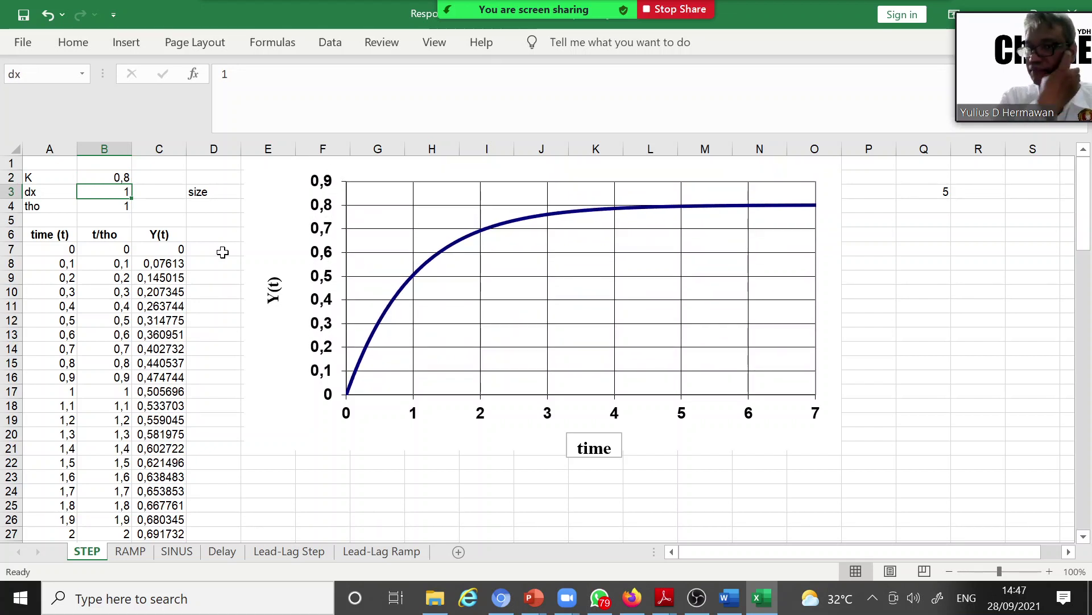
Set the gain K of the step response to 2.
{"action": "key", "text": "Up"}
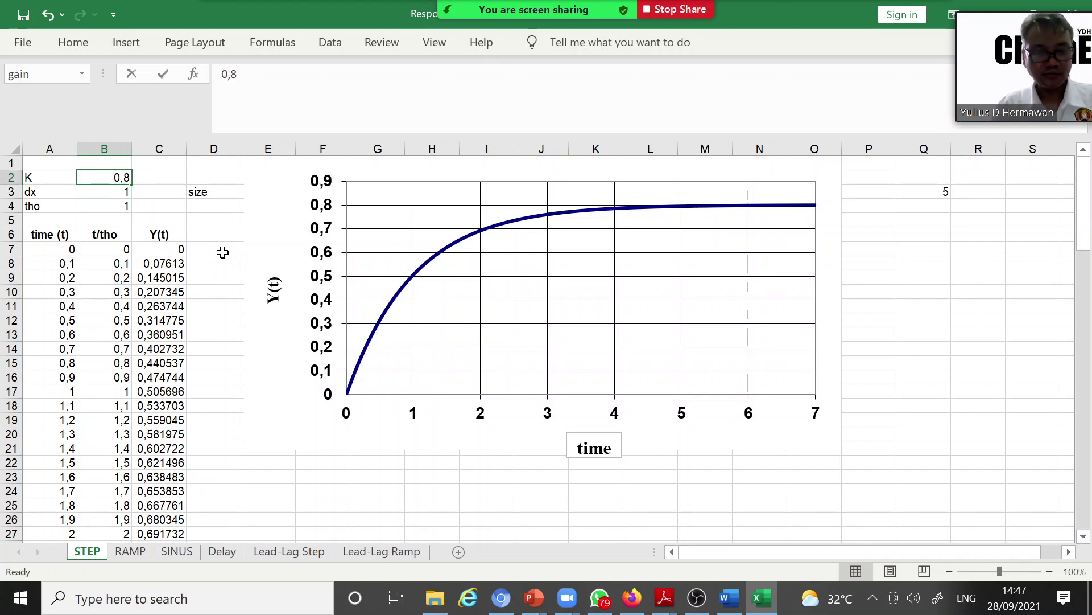
{"action": "type", "text": "2"}
{"action": "key", "text": "Return"}
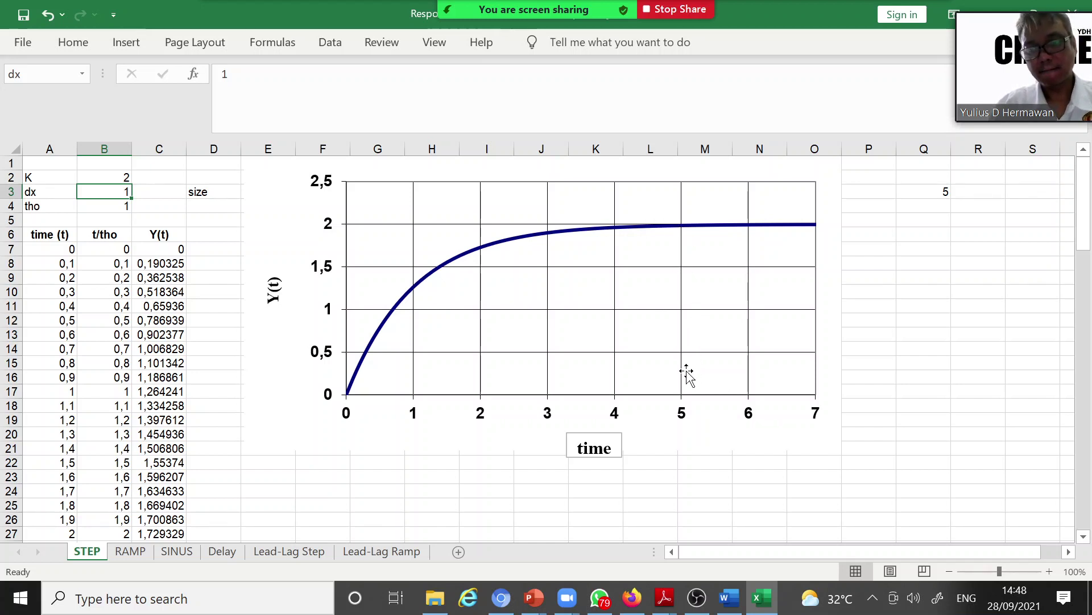
Set the gain K of the step response to 1.
{"action": "left_click", "coordinate": [114, 178]}
{"action": "type", "text": "1"}
{"action": "key", "text": "Return"}
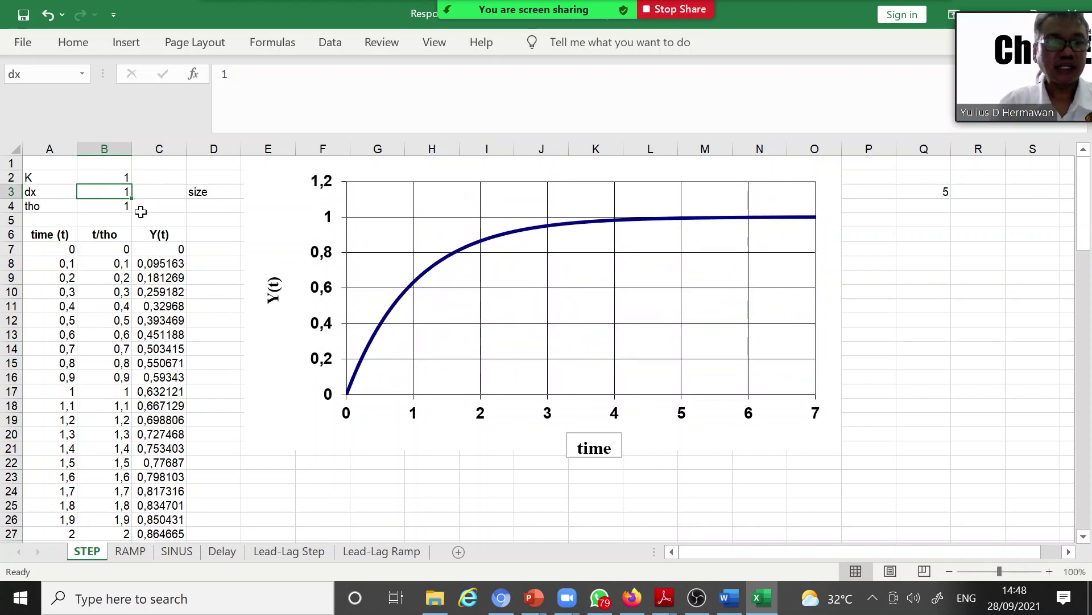
Set the time constant tho of the step response to 0,1.
{"action": "left_click", "coordinate": [123, 208]}
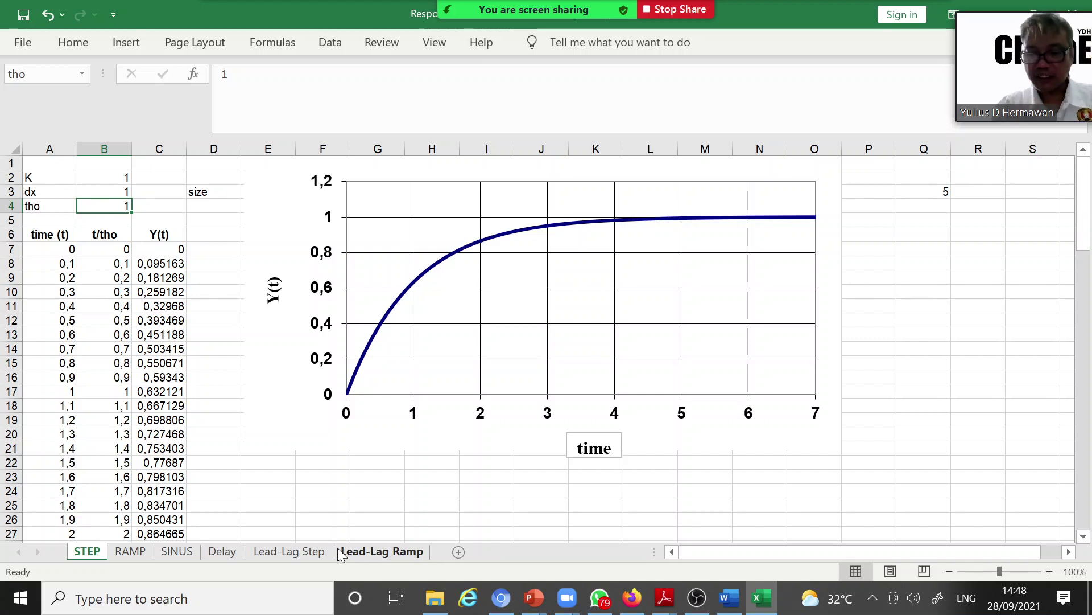
{"action": "type", "text": "0"}
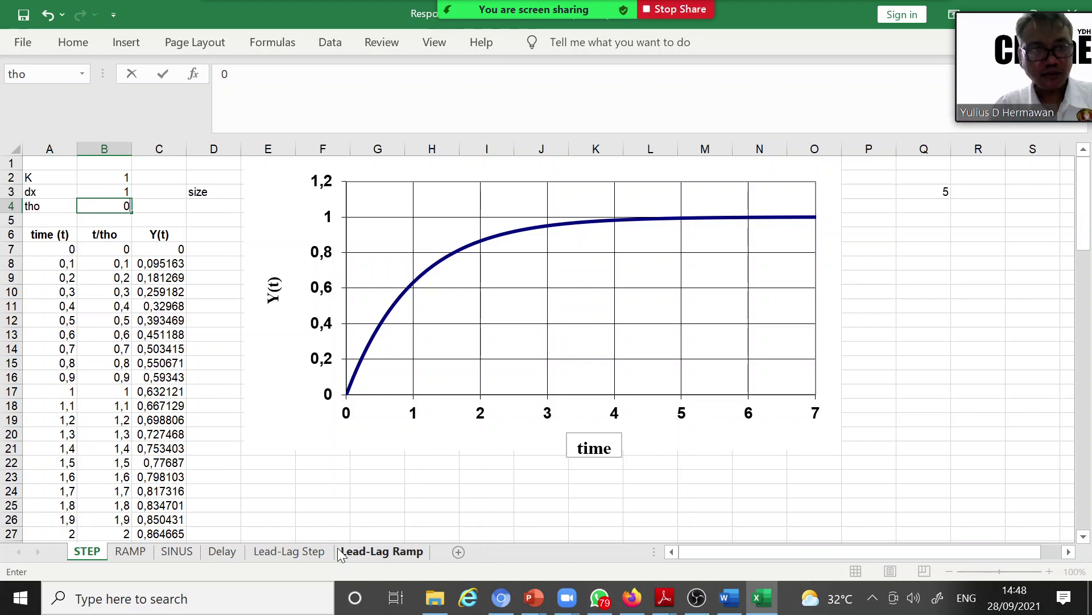
{"action": "type", "text": ",1"}
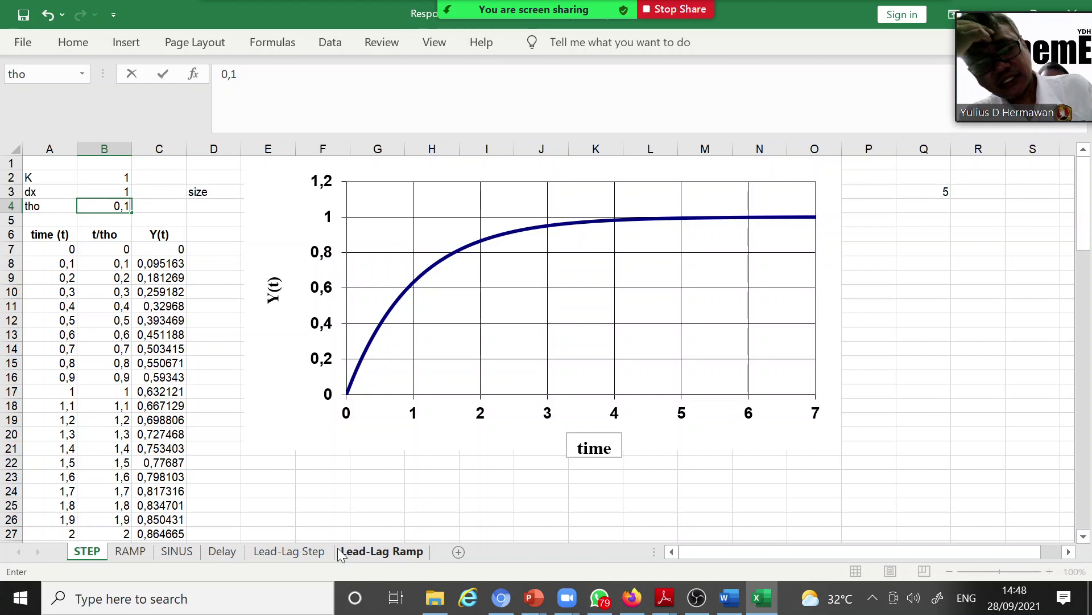
{"action": "key", "text": "Return"}
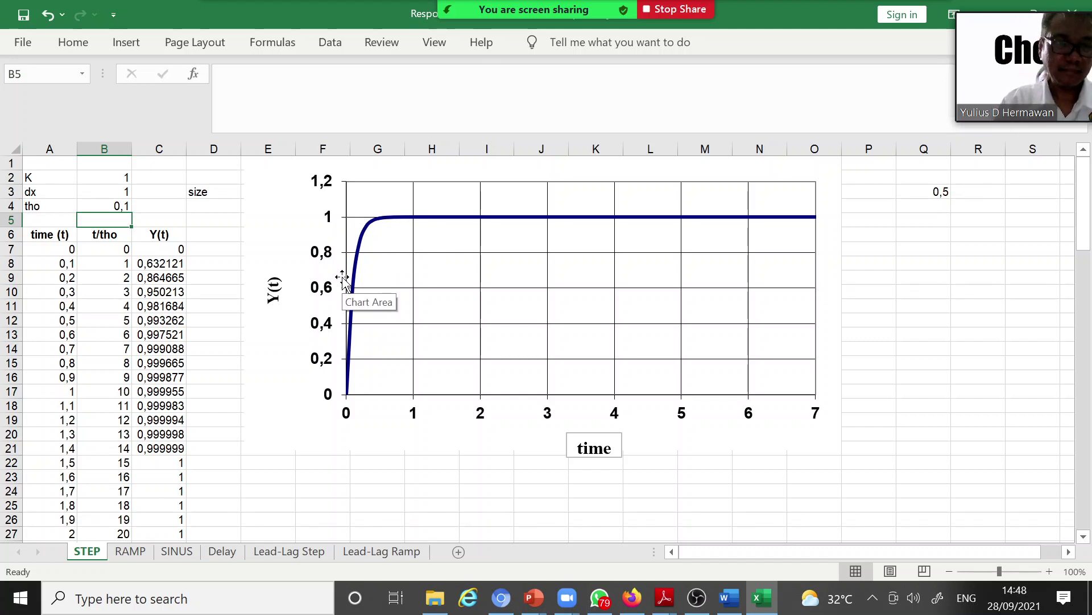
Open the RAMP sheet and review its rate, K, tho and dx parameter cells.
{"action": "left_click", "coordinate": [134, 553]}
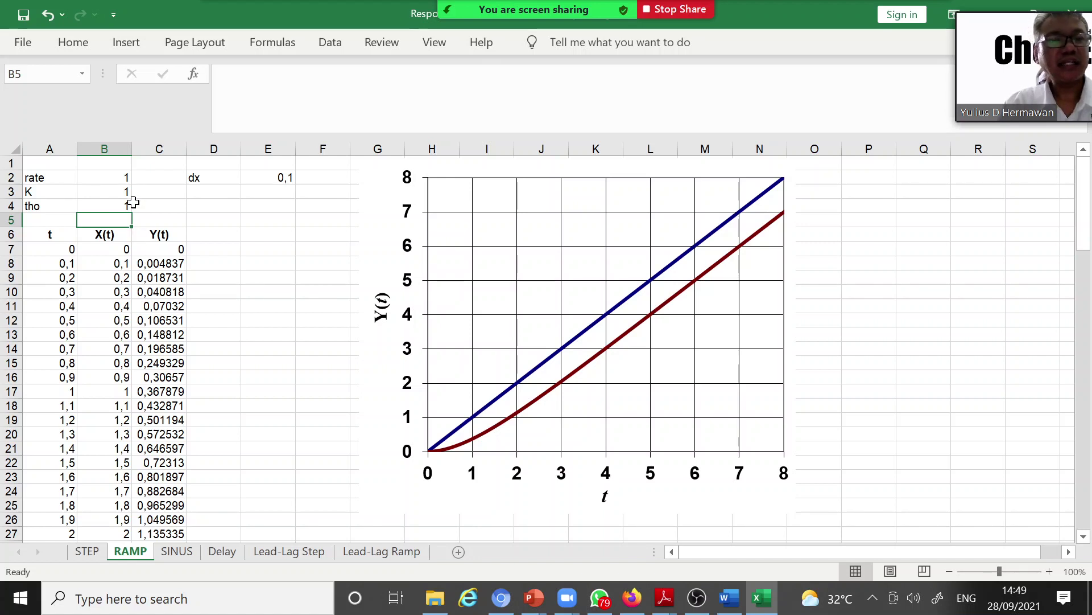
{"action": "left_click", "coordinate": [113, 179]}
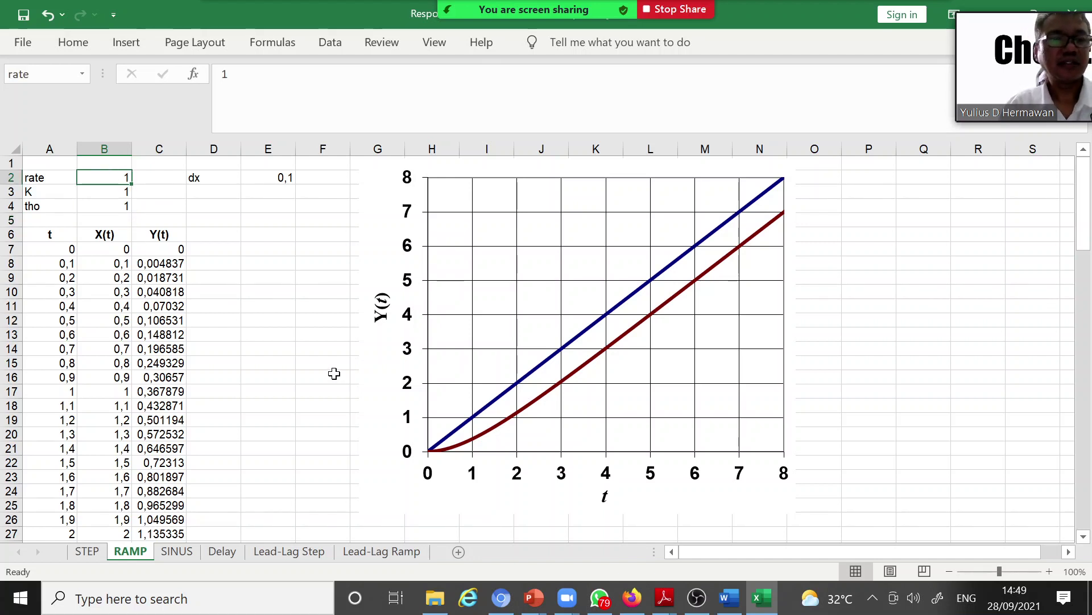
{"action": "key", "text": "Down"}
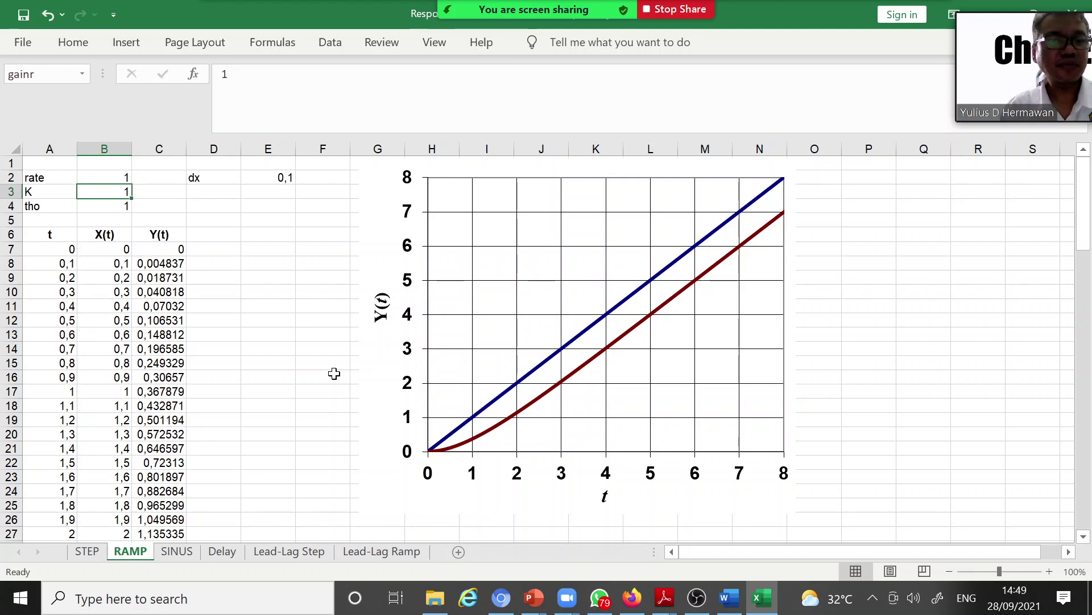
{"action": "key", "text": "Down"}
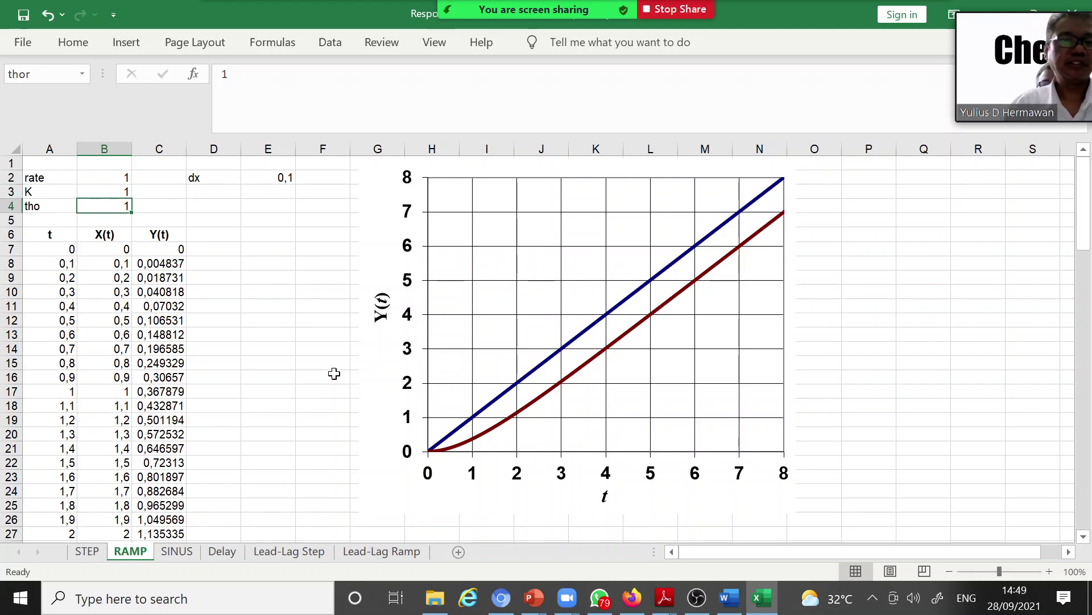
{"action": "left_click", "coordinate": [285, 178]}
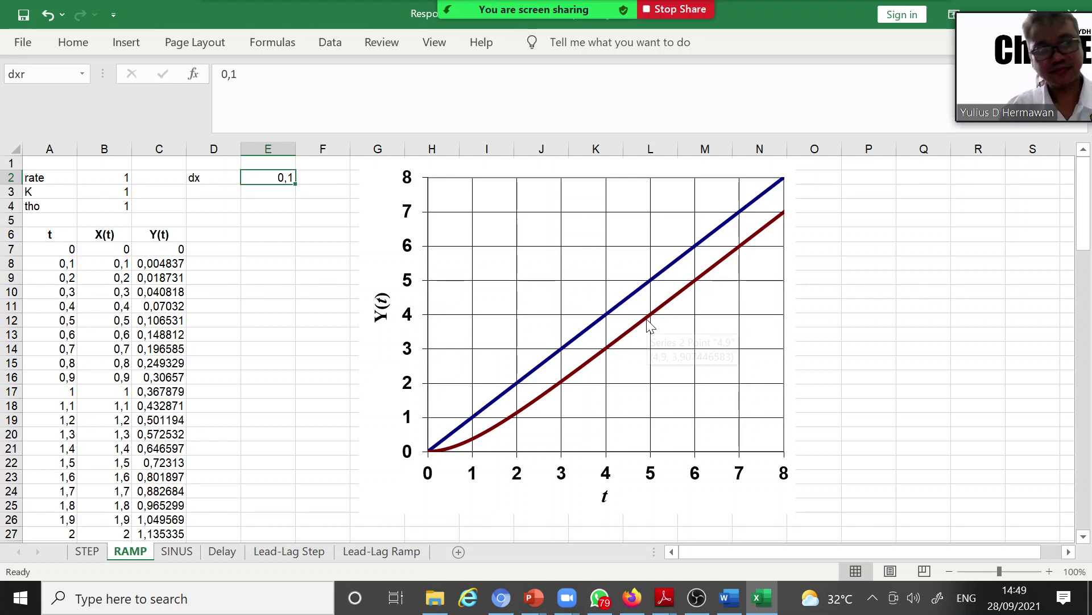
Set the time constant tho of the ramp response to 2.
{"action": "left_click", "coordinate": [118, 206]}
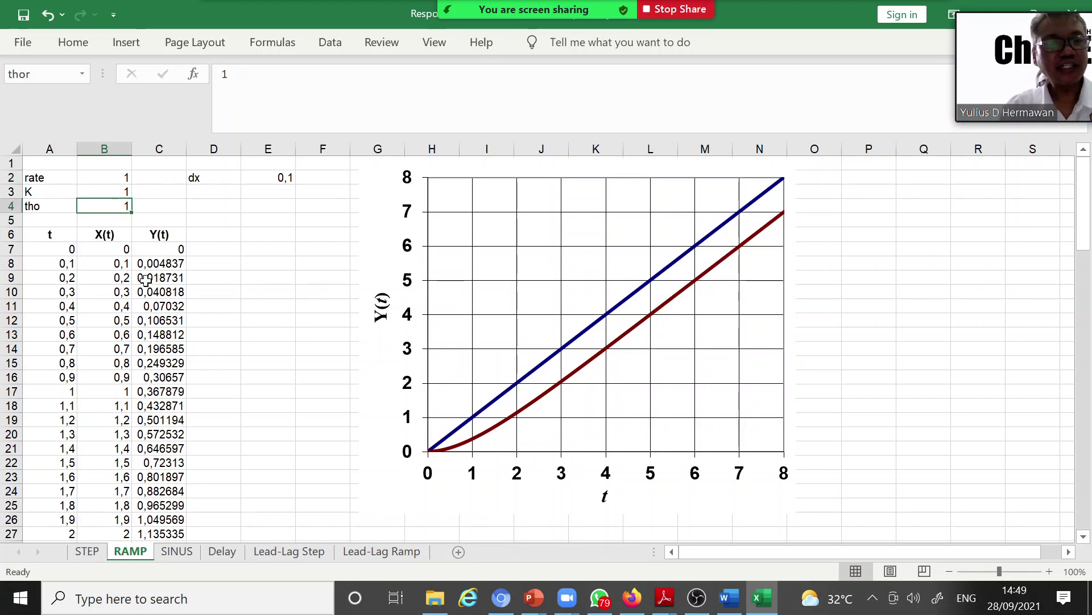
{"action": "type", "text": "2"}
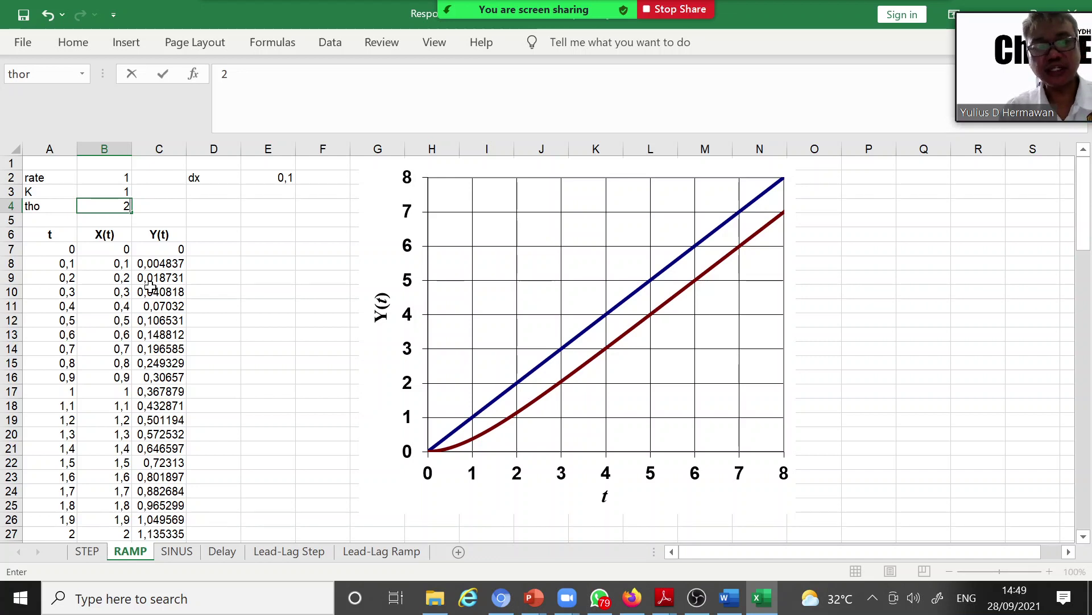
{"action": "key", "text": "Return"}
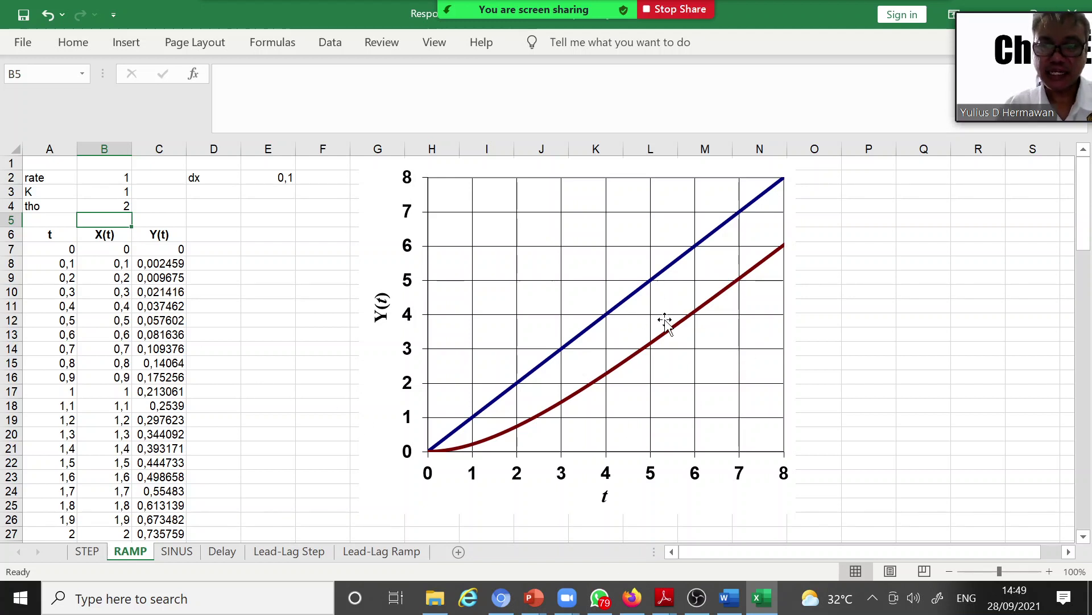
Set the time constant tho of the ramp response to 0,5.
{"action": "left_click", "coordinate": [131, 209]}
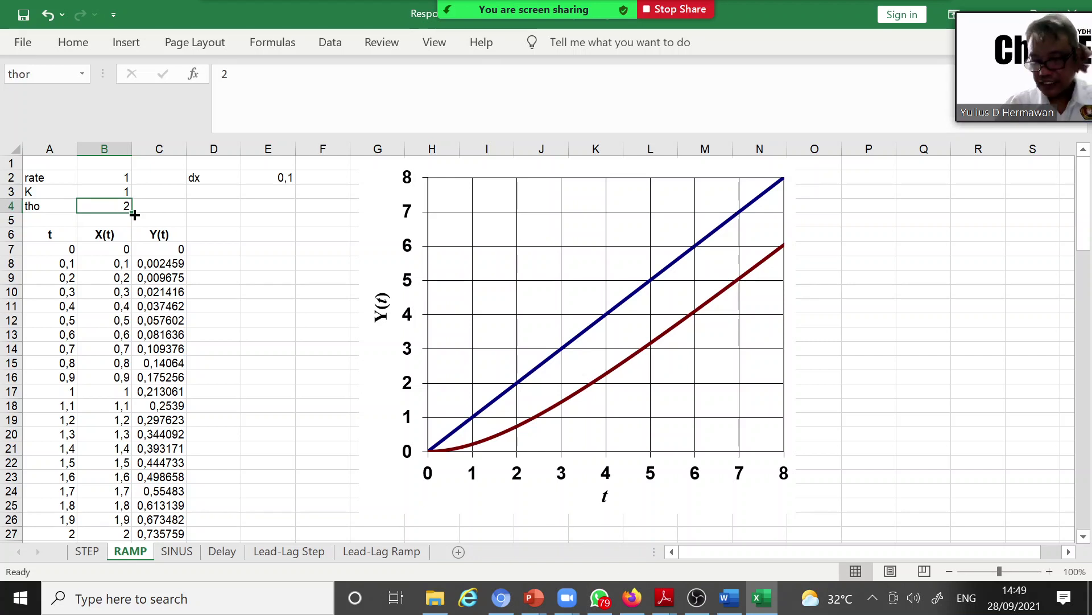
{"action": "type", "text": "0,5"}
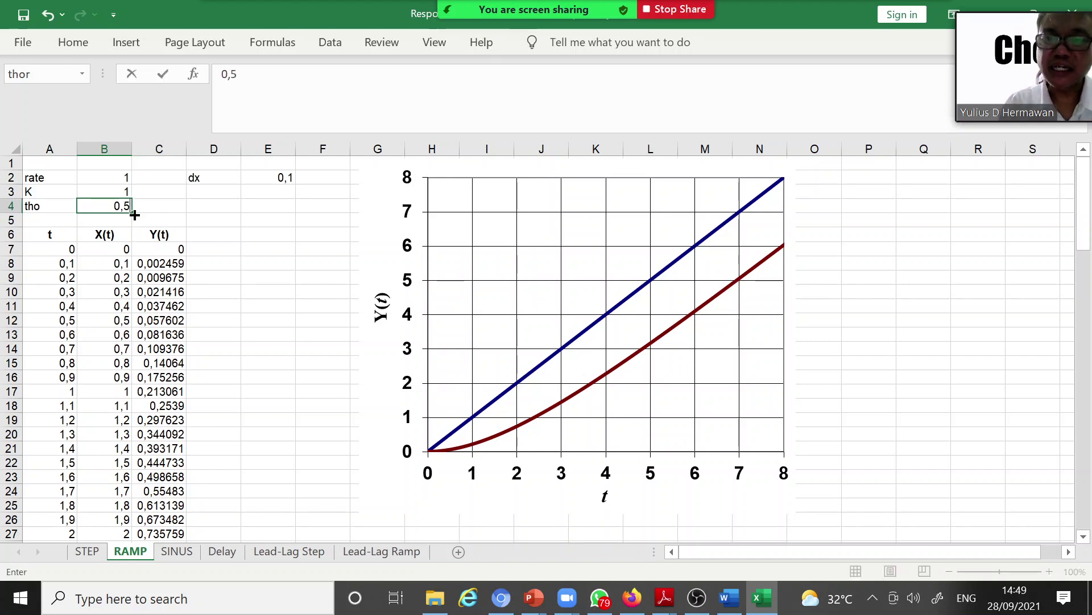
{"action": "key", "text": "Return"}
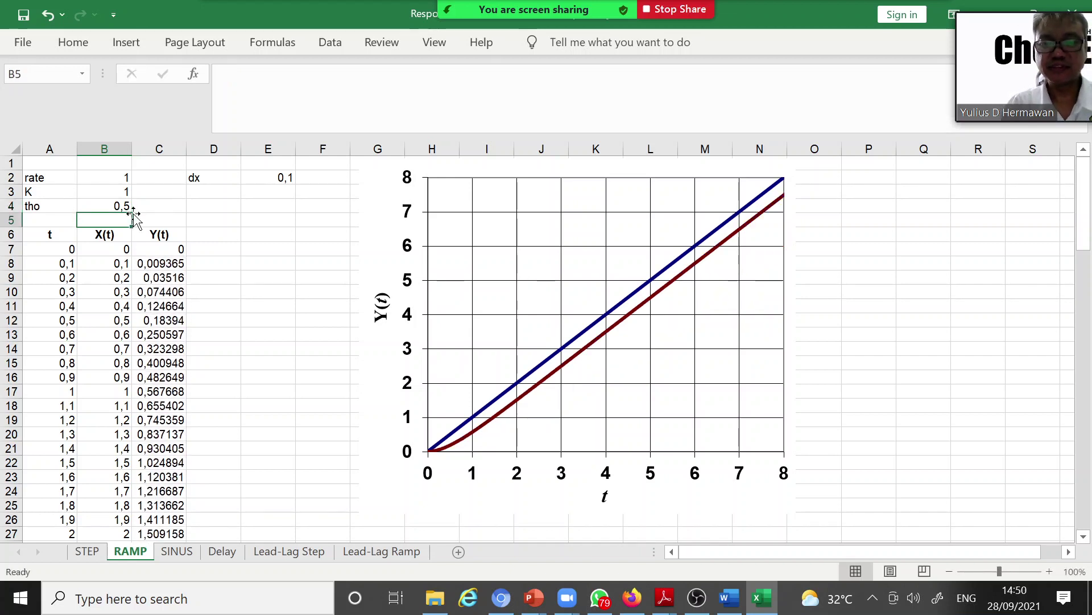
Set the time constant tho of the ramp response to 0,01.
{"action": "left_click", "coordinate": [130, 208]}
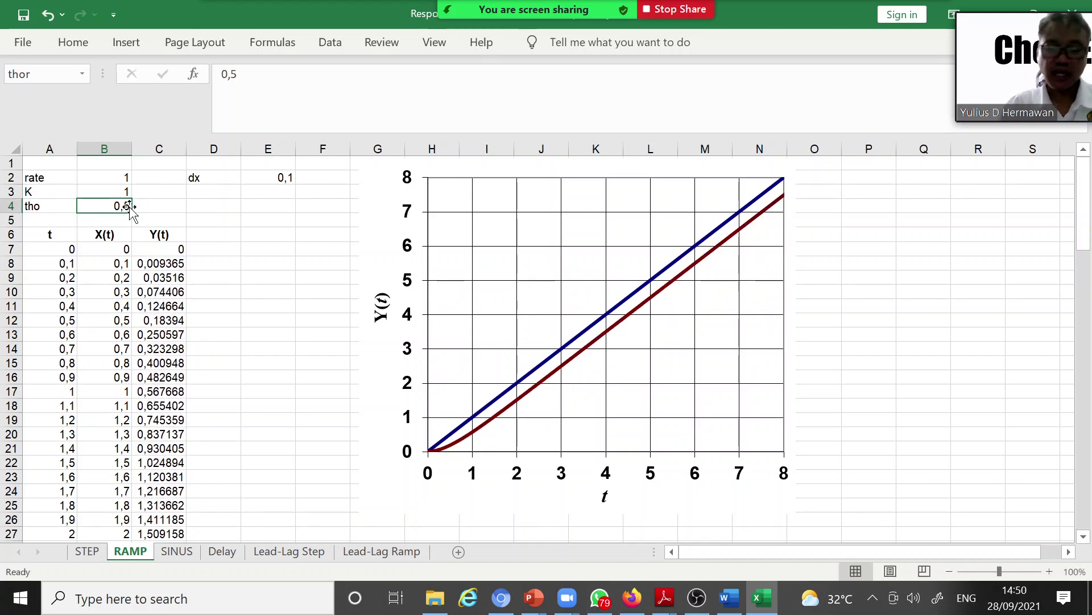
{"action": "type", "text": "0,01"}
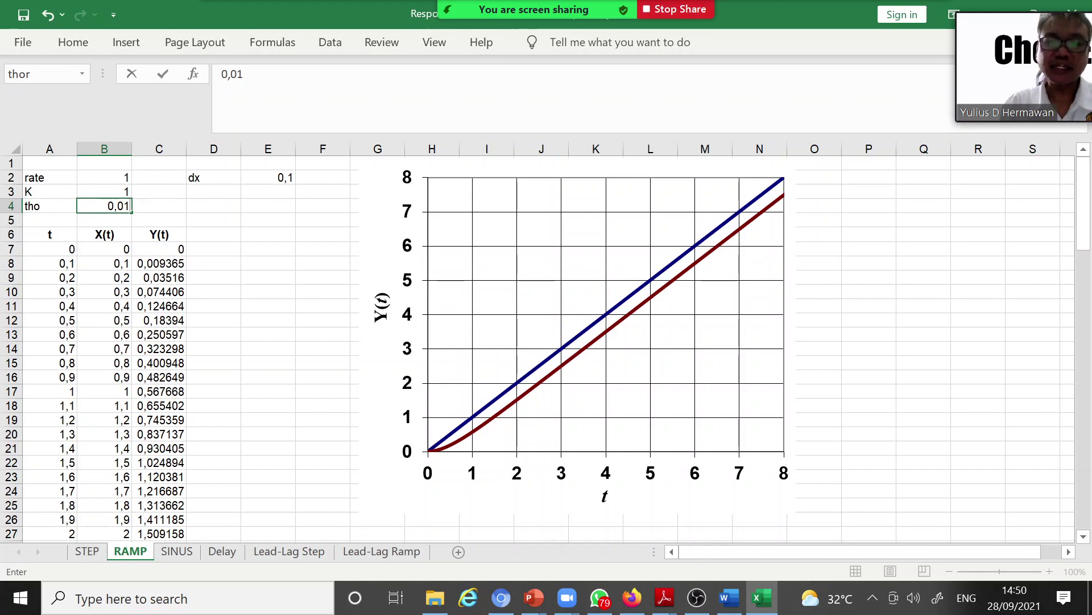
{"action": "key", "text": "Return"}
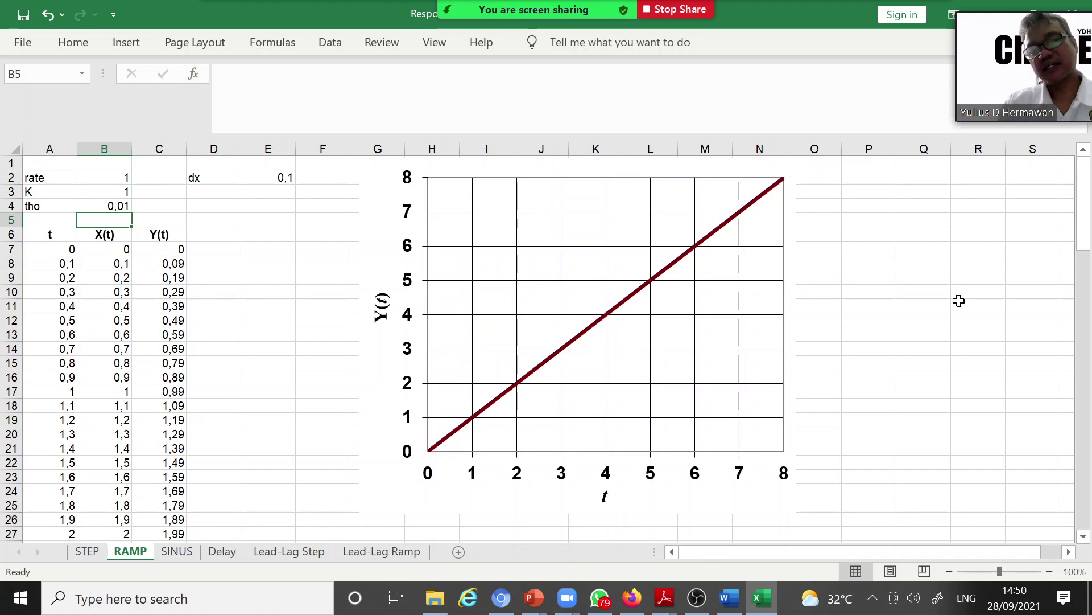
Add a note below the ramp chart in G28:I28 reading "tho", ">>>" and "semakin lambat".
{"action": "scroll", "coordinate": [436, 422], "scroll_direction": "down", "scroll_amount": 1}
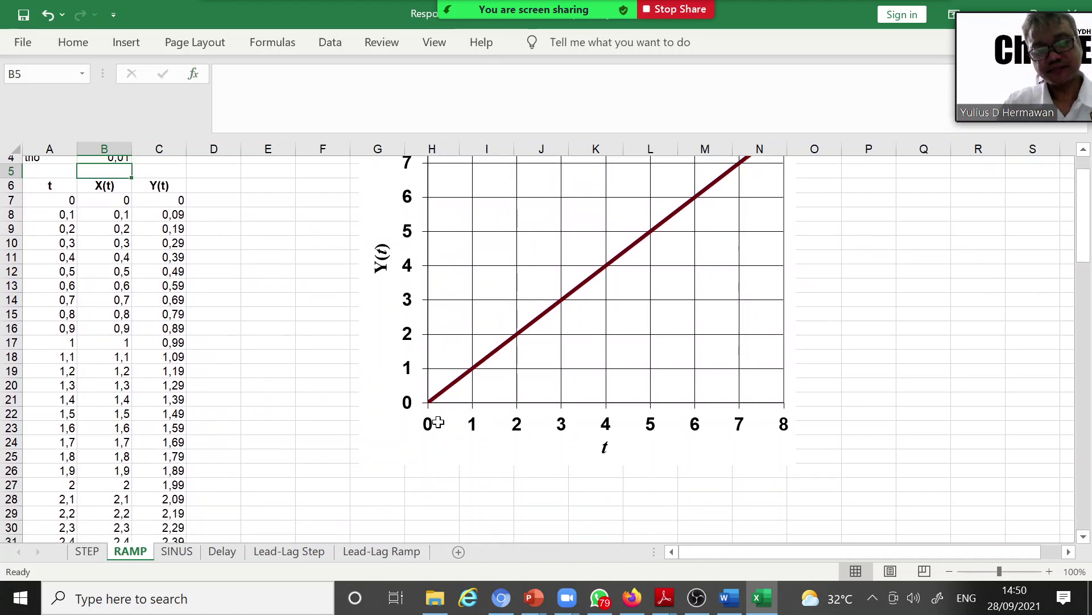
{"action": "scroll", "coordinate": [438, 422], "scroll_direction": "down", "scroll_amount": 2}
{"action": "left_click", "coordinate": [378, 419]}
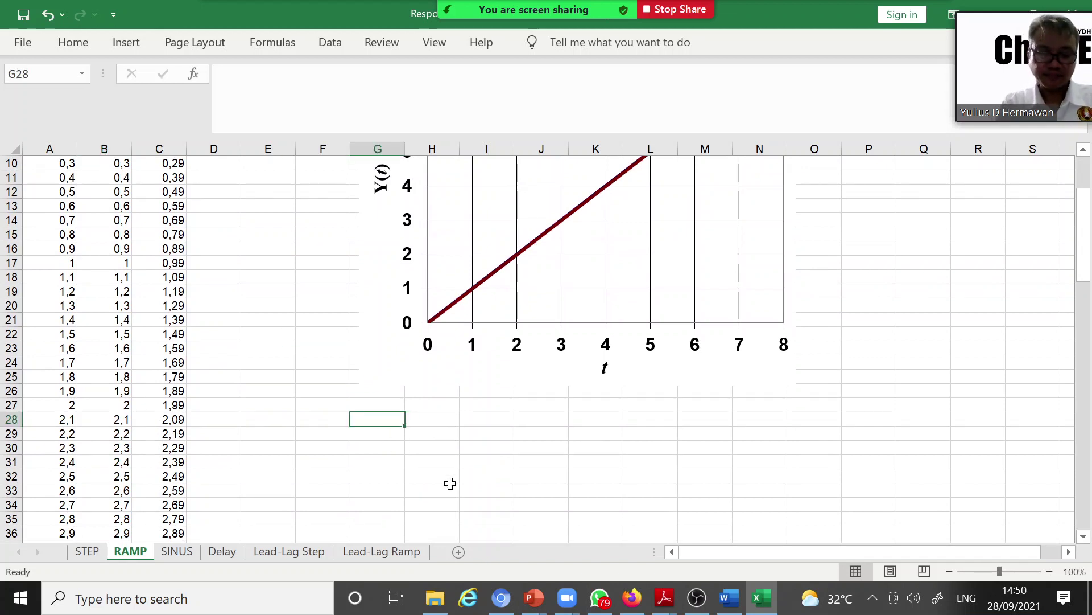
{"action": "type", "text": "tho"}
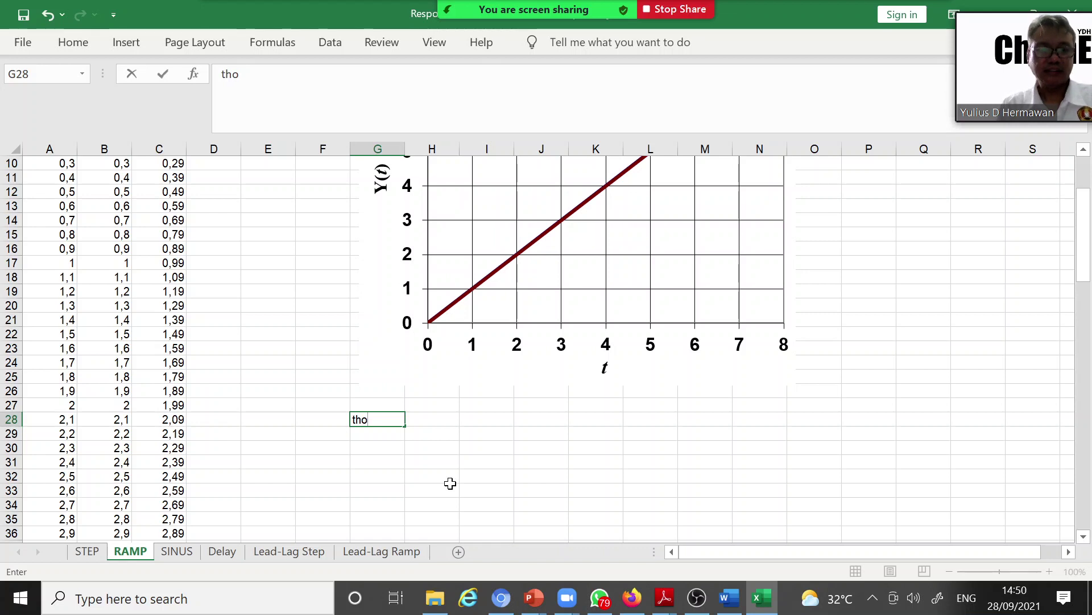
{"action": "key", "text": "Tab"}
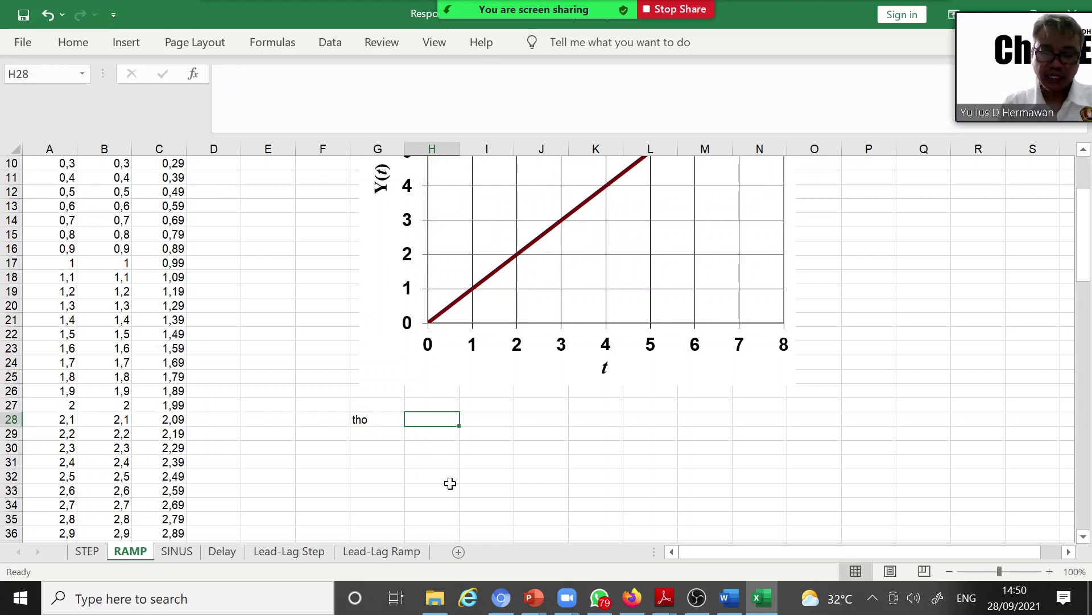
{"action": "type", "text": ">>>"}
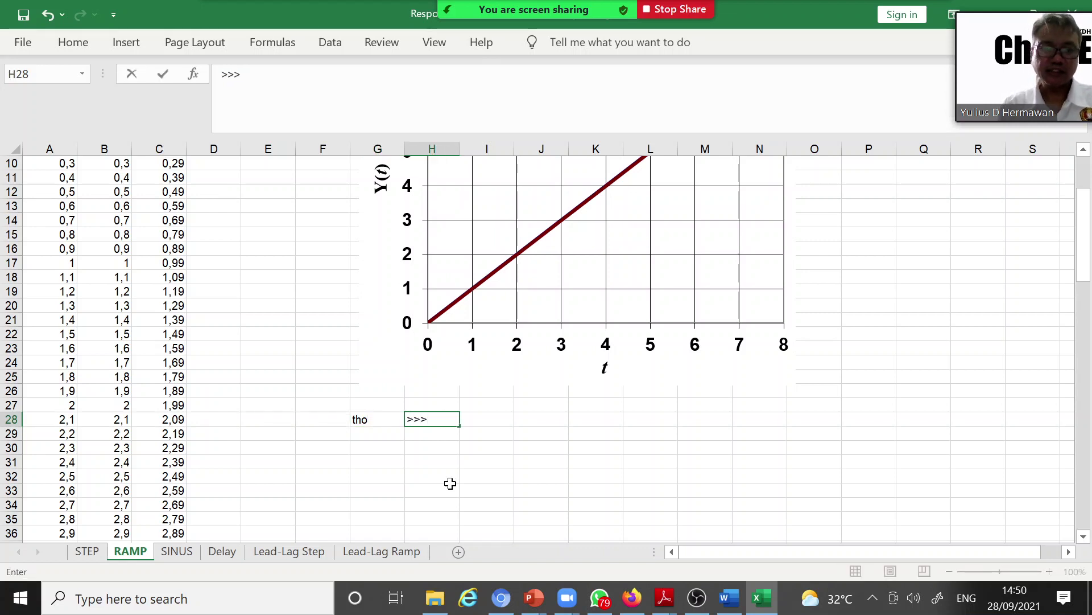
{"action": "key", "text": "Tab"}
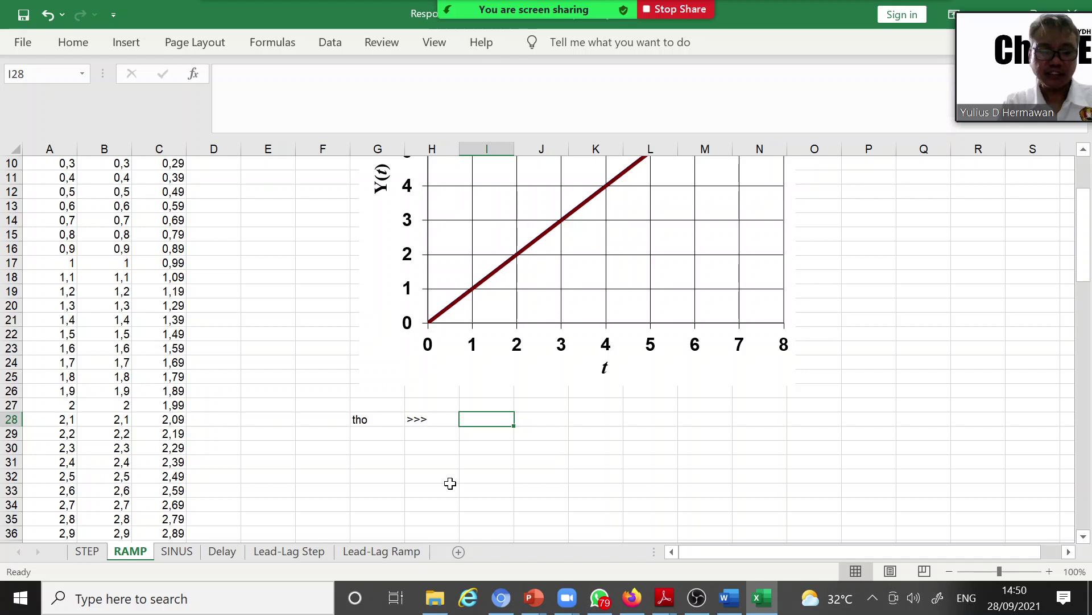
{"action": "type", "text": "semaki"}
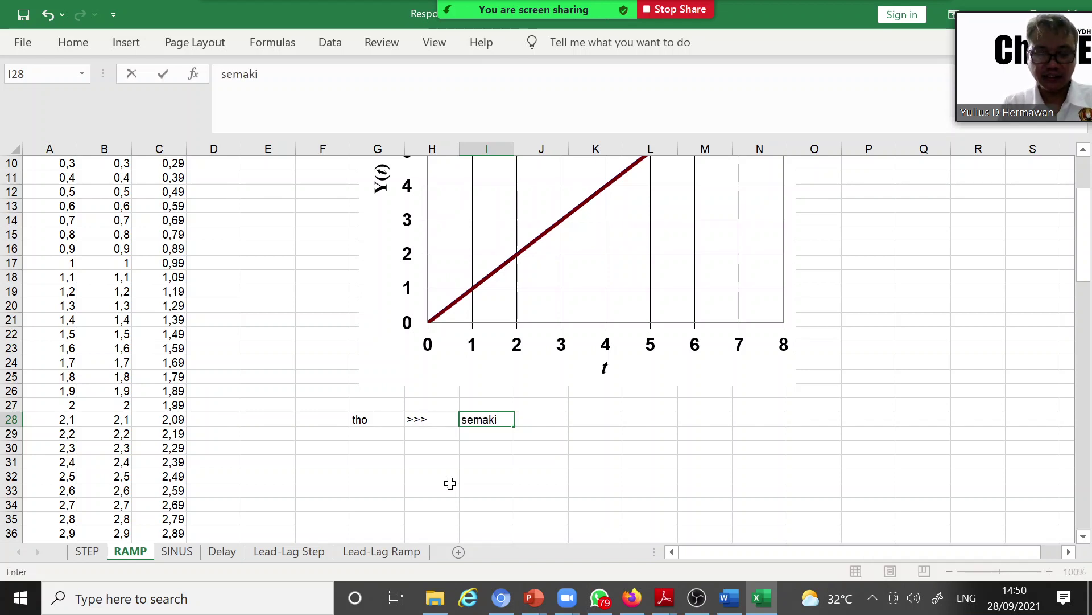
{"action": "type", "text": "n lambat"}
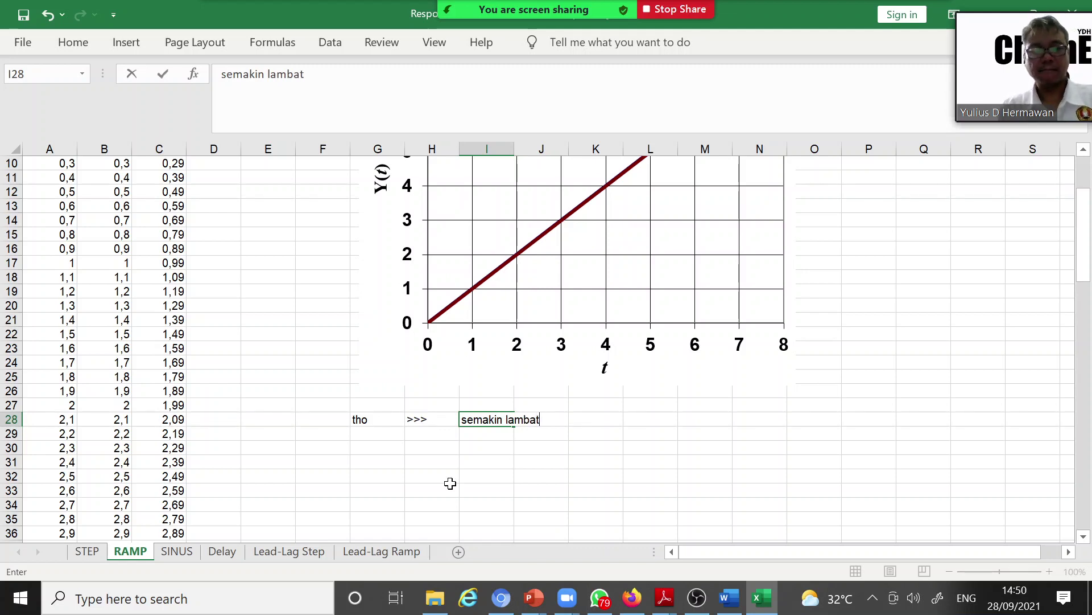
{"action": "key", "text": "Return"}
Add a second tho note in G29:I29 reading "tho", "<<<" and "semakin cepat".
{"action": "key", "text": "Left"}
{"action": "key", "text": "Left"}
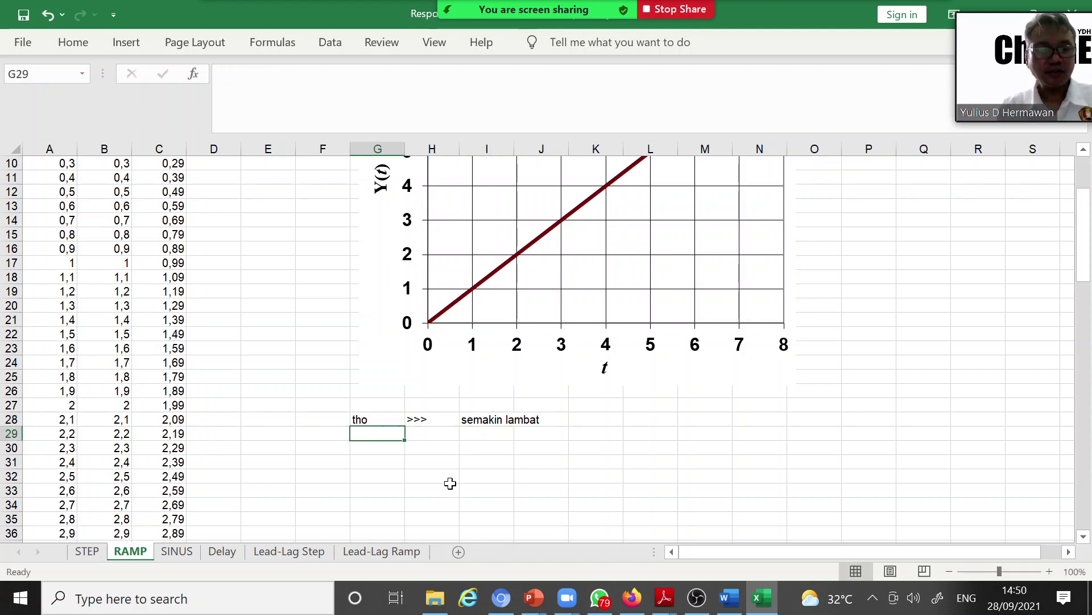
{"action": "type", "text": "tho"}
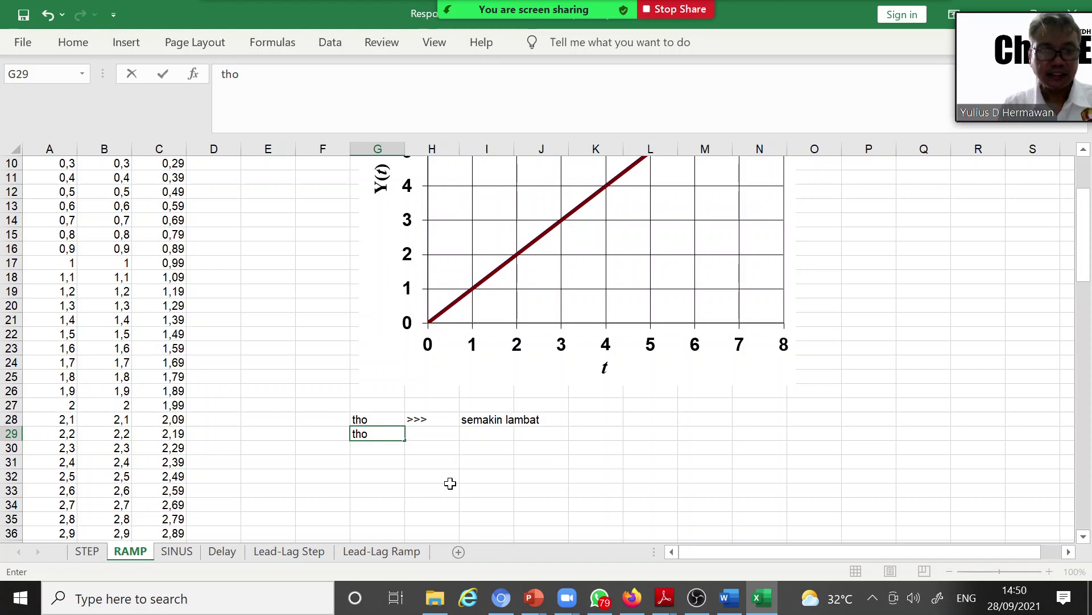
{"action": "key", "text": "Tab"}
{"action": "type", "text": "<<<"}
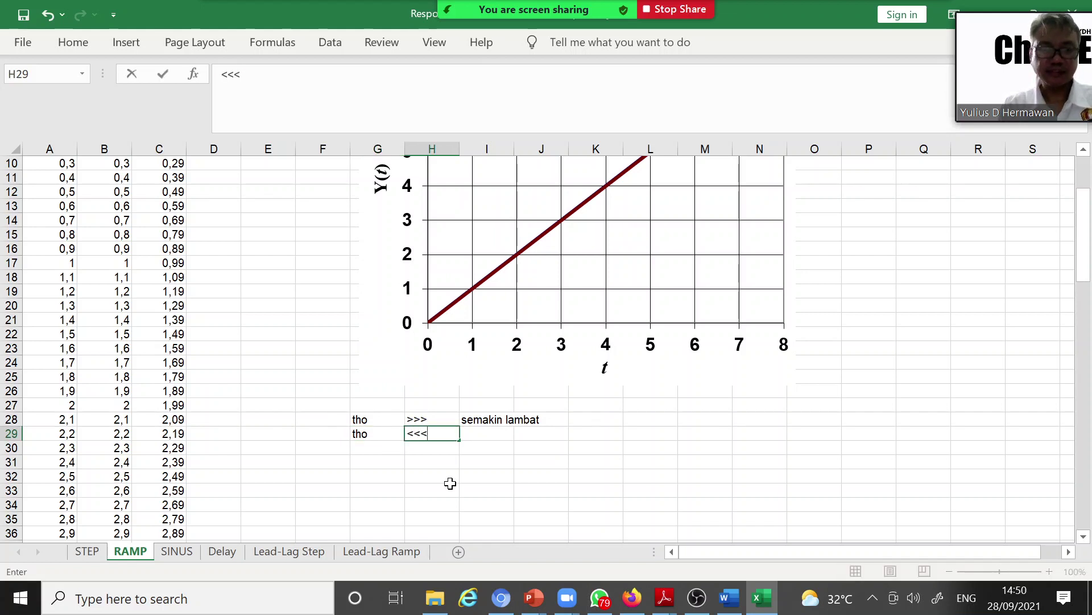
{"action": "key", "text": "Tab"}
{"action": "type", "text": "semaki"}
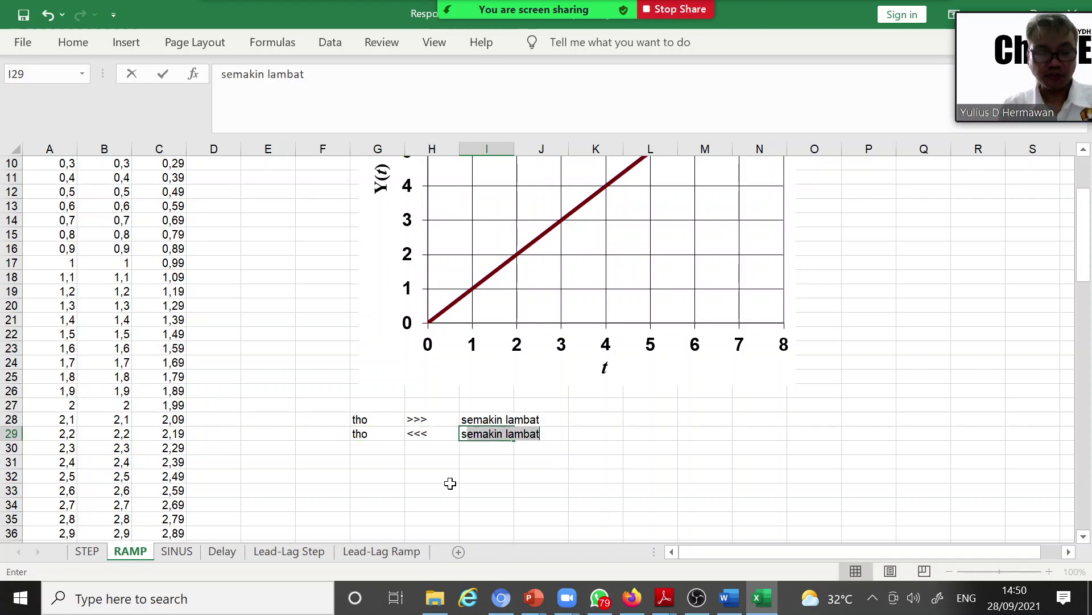
{"action": "type", "text": "n "}
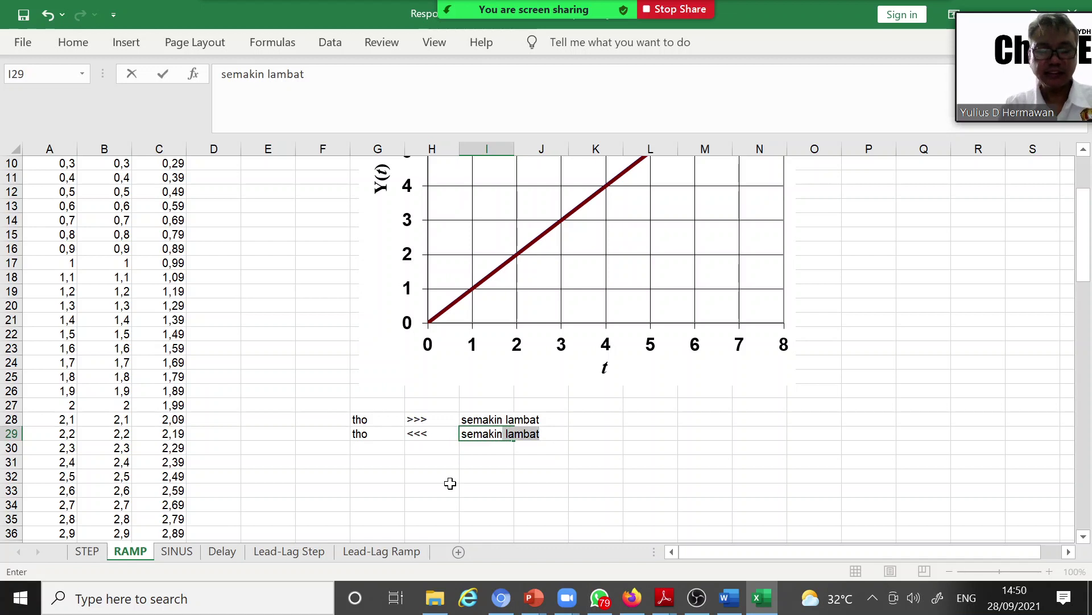
{"action": "type", "text": "cepat"}
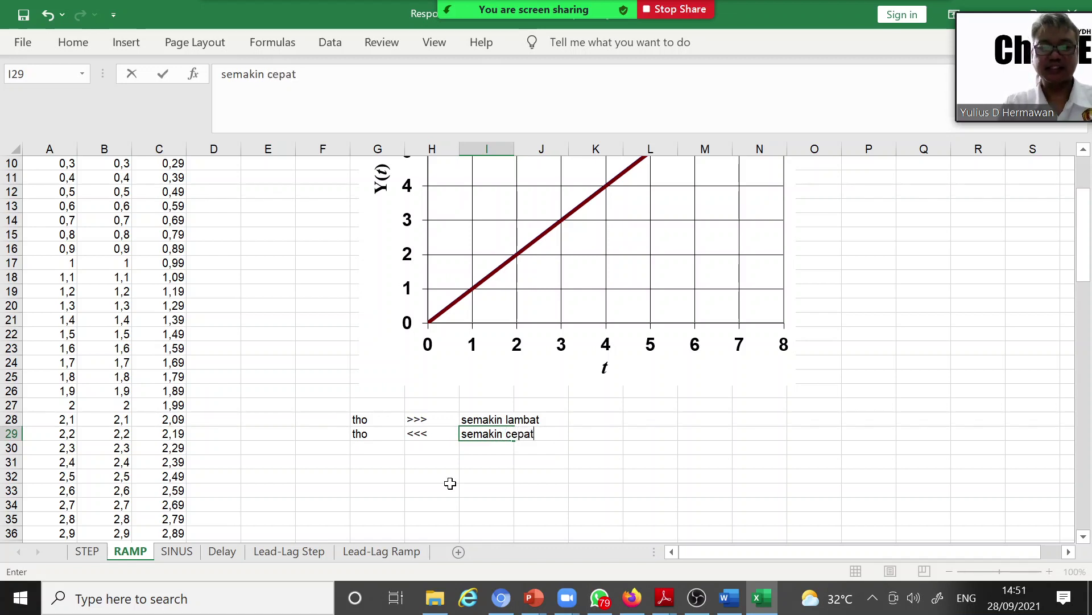
{"action": "key", "text": "Return"}
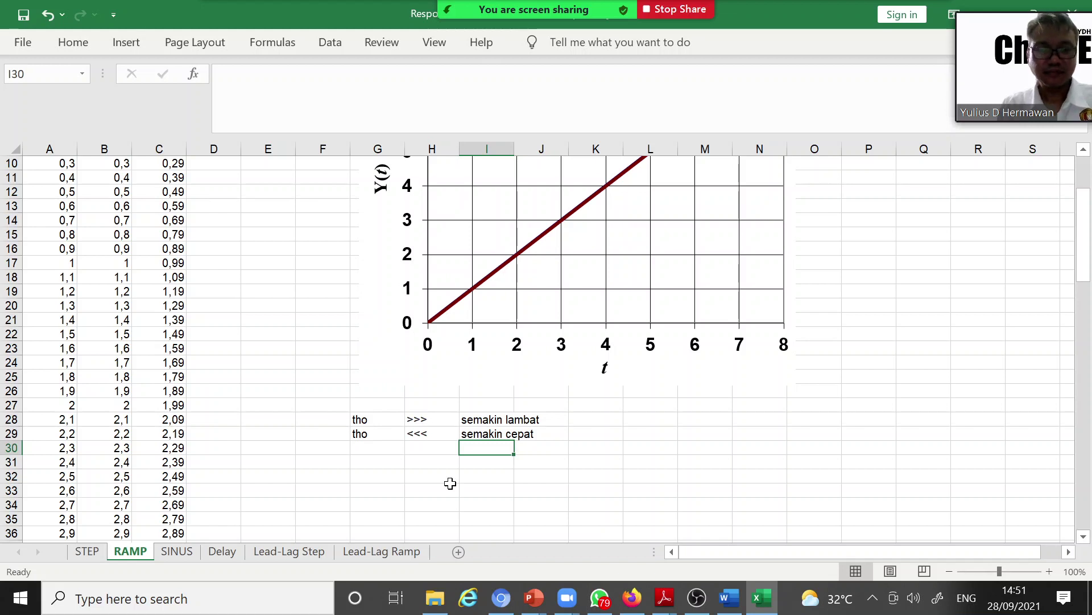
Add a gain note beside the tho notes in K28:M28 reading "K", "<<<" and "semakin lambat".
{"action": "key", "text": "Up"}
{"action": "key", "text": "Up"}
{"action": "key", "text": "Right"}
{"action": "key", "text": "Right"}
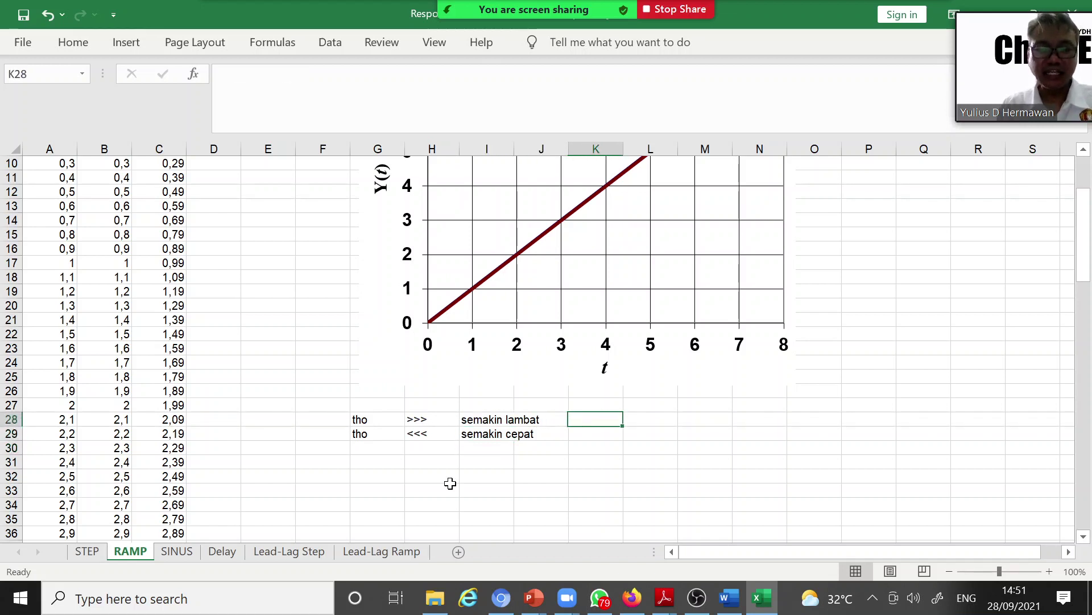
{"action": "type", "text": "K"}
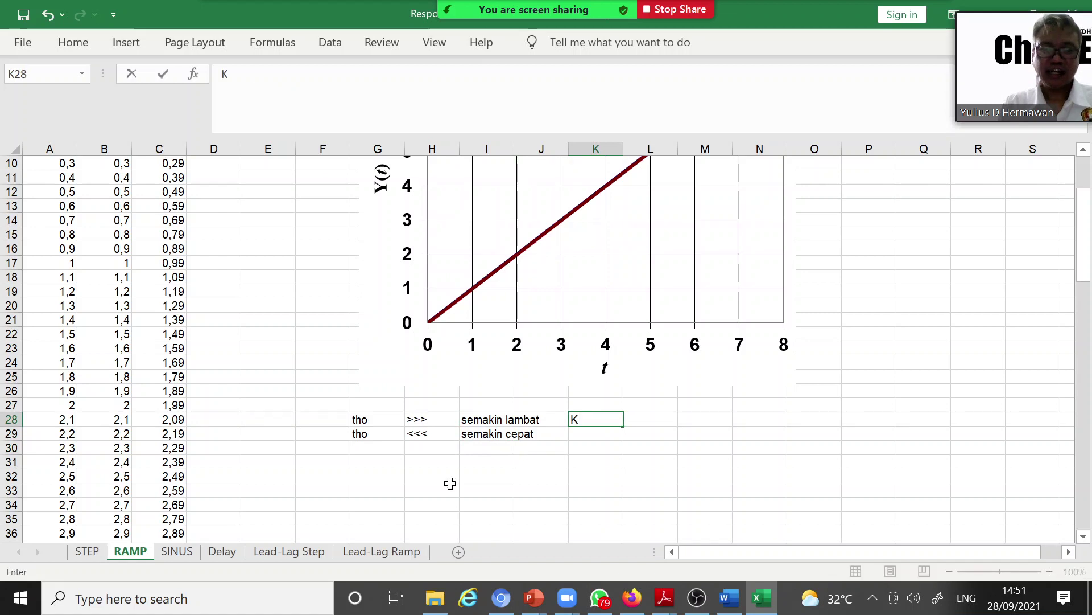
{"action": "key", "text": "Right"}
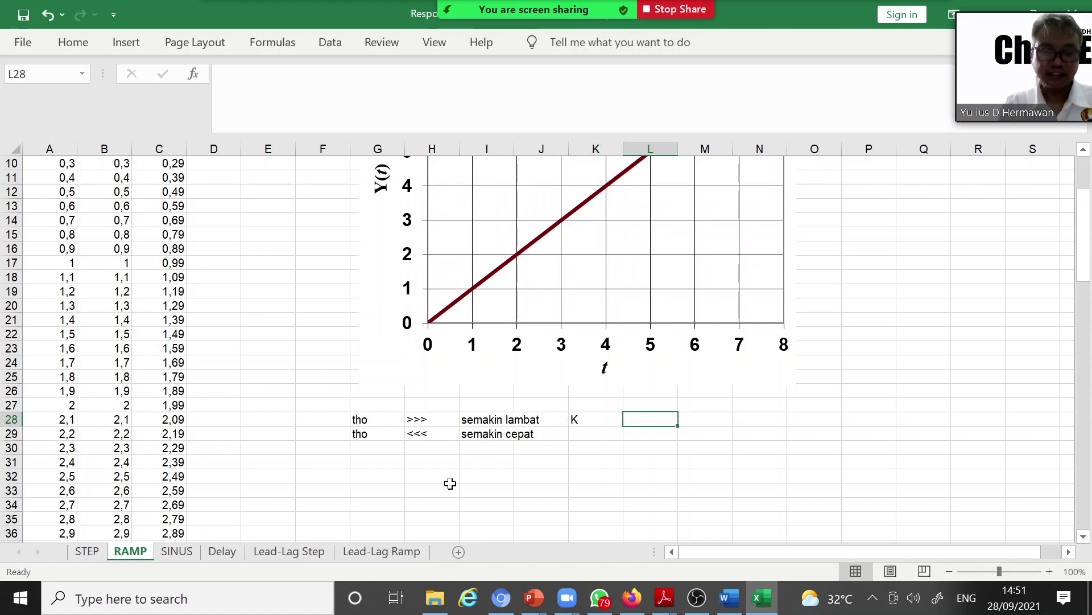
{"action": "type", "text": "<<<"}
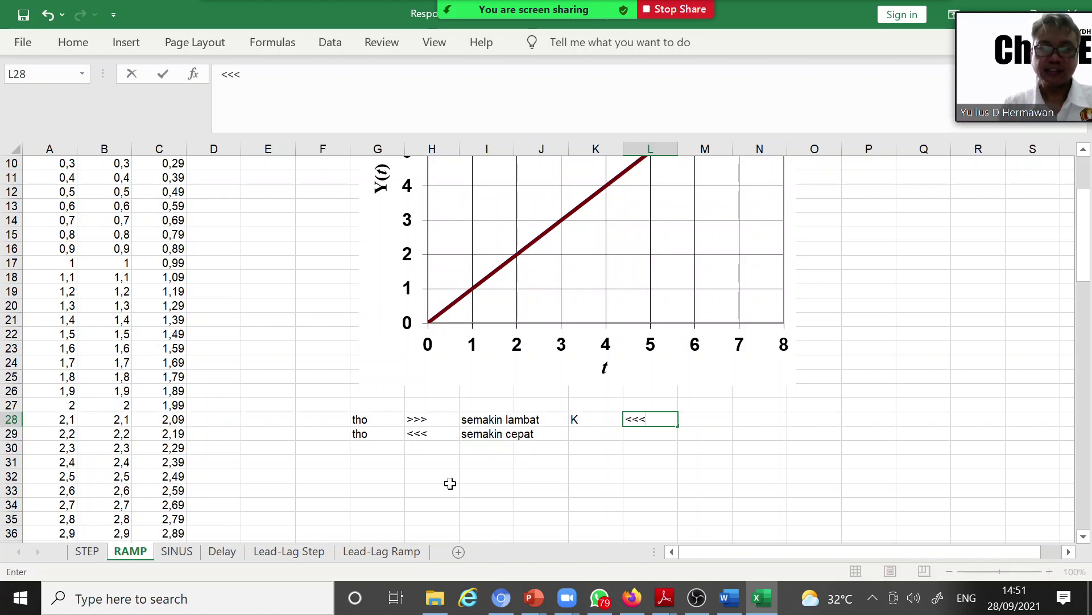
{"action": "key", "text": "Right"}
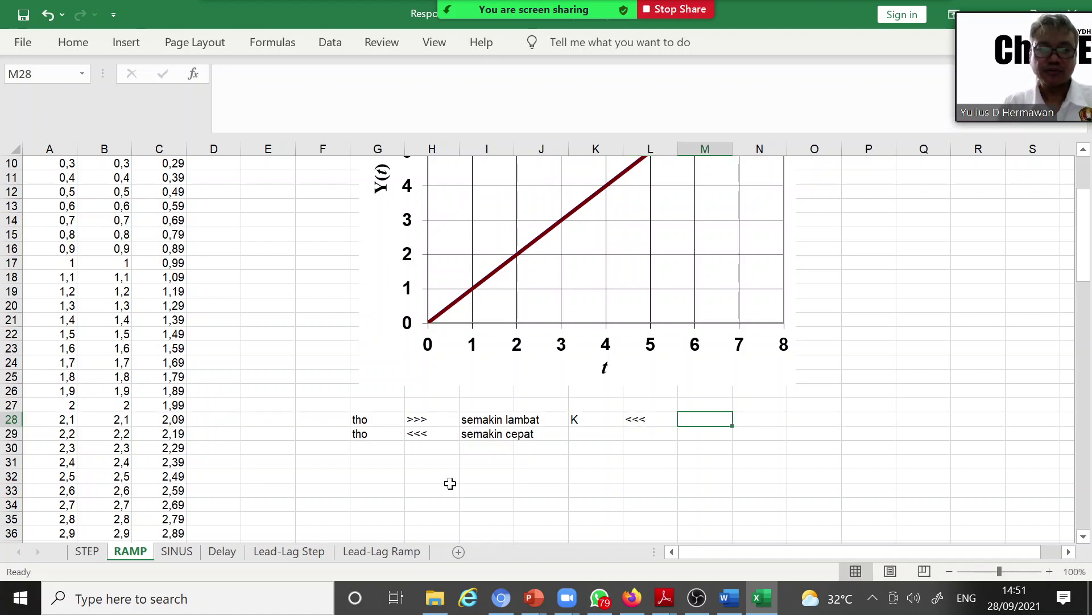
{"action": "type", "text": "semaki"}
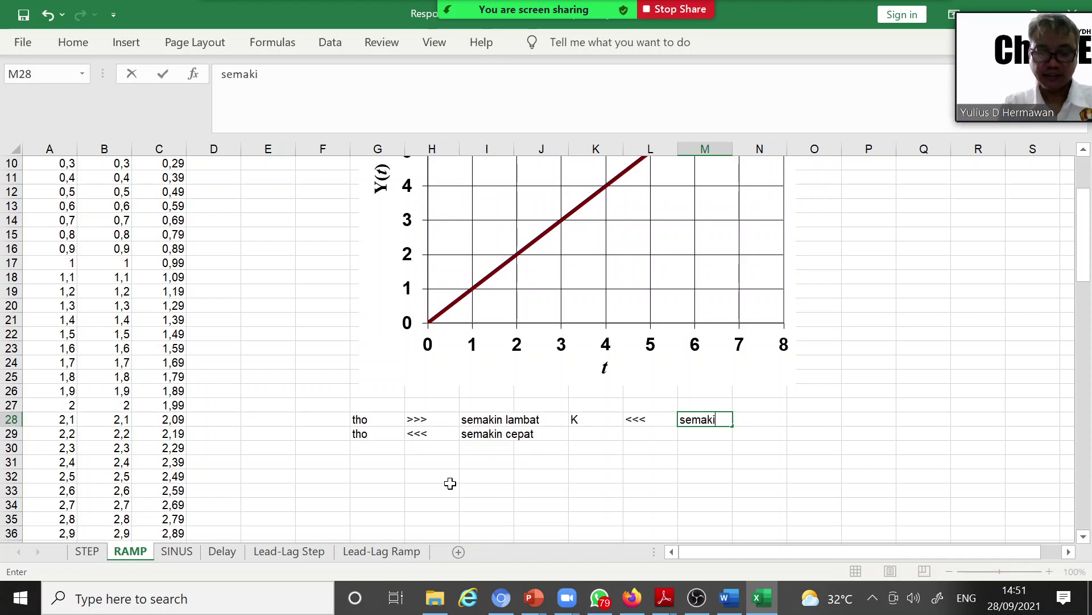
{"action": "type", "text": "n lamba"}
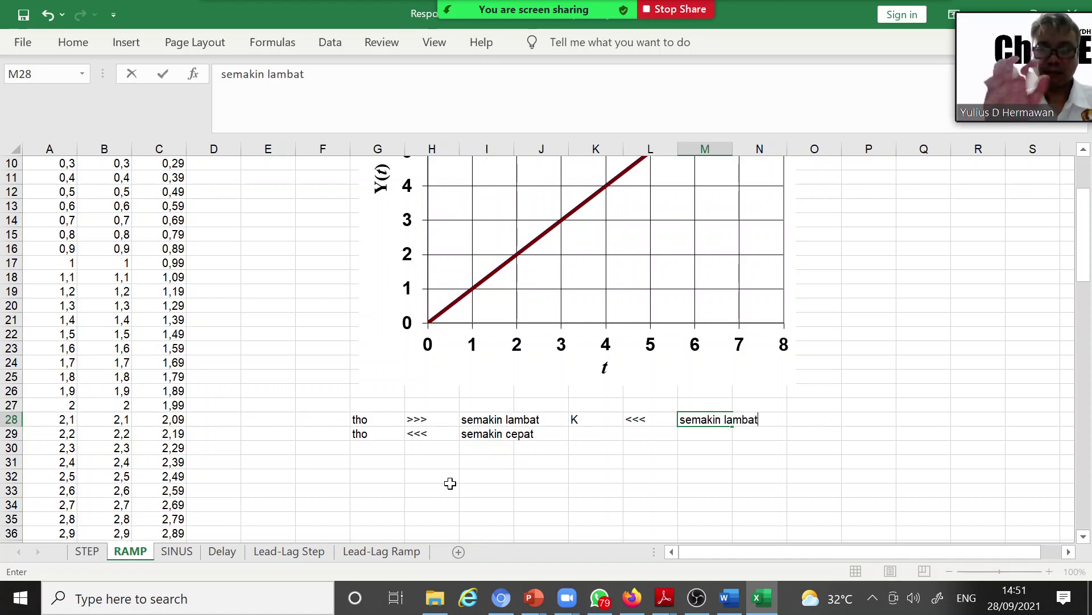
{"action": "type", "text": "t"}
{"action": "key", "text": "Return"}
Add a second gain note in K29:M29 reading "K", ">>>" and "semakin cepat (sensitif)".
{"action": "key", "text": "Left"}
{"action": "key", "text": "Left"}
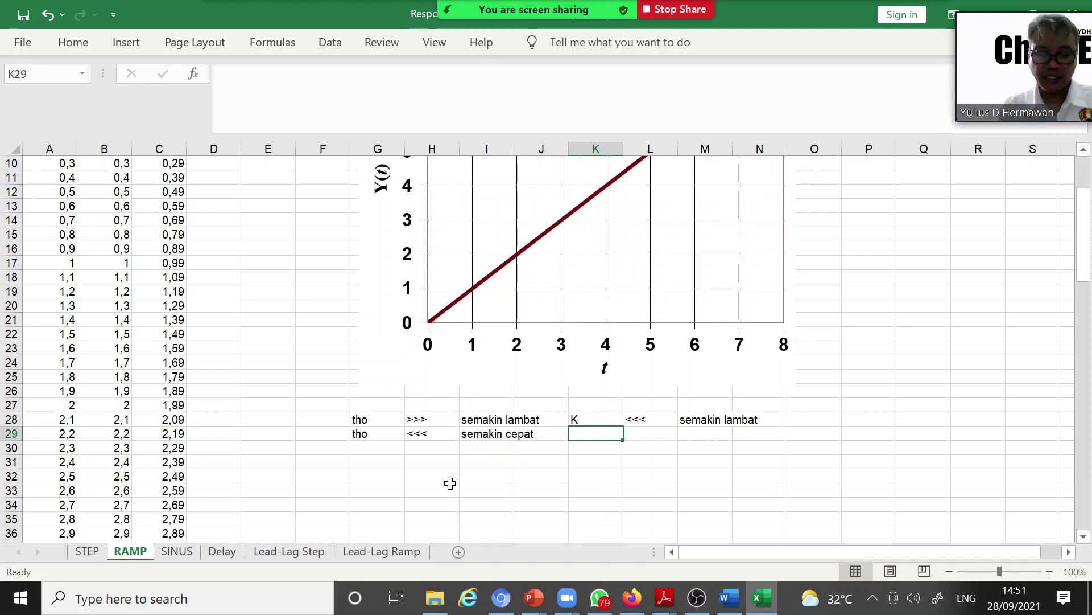
{"action": "type", "text": "K"}
{"action": "key", "text": "Right"}
{"action": "type", "text": ">>>"}
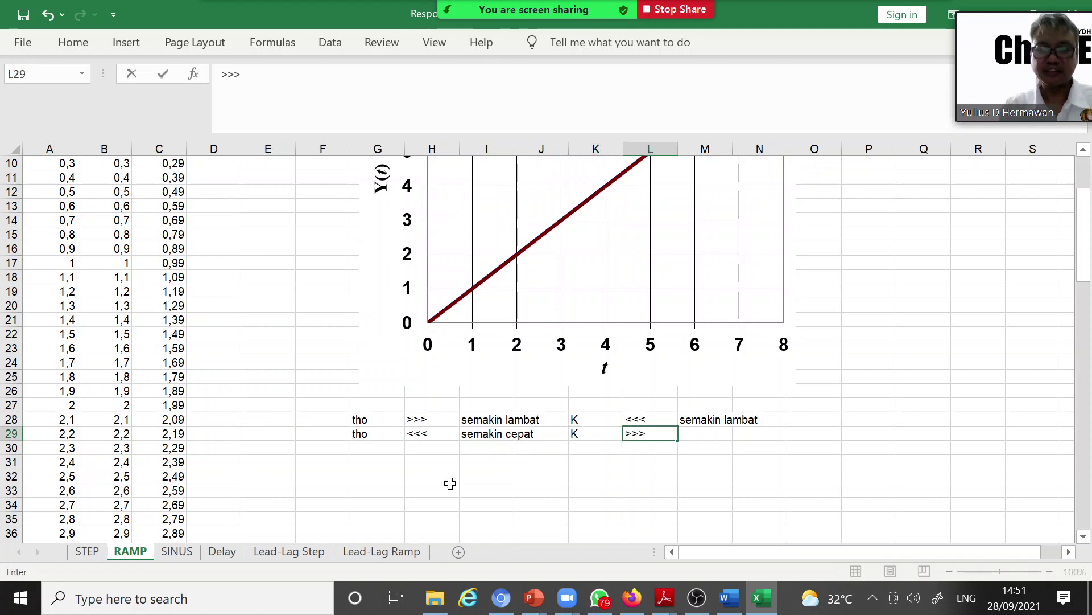
{"action": "key", "text": "Right"}
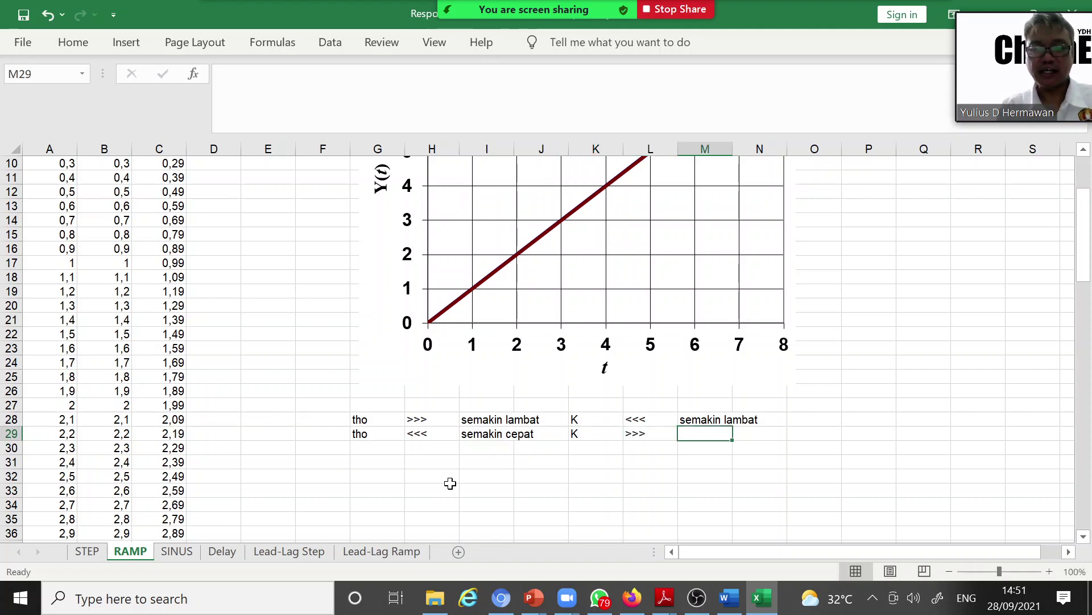
{"action": "type", "text": "semakin"}
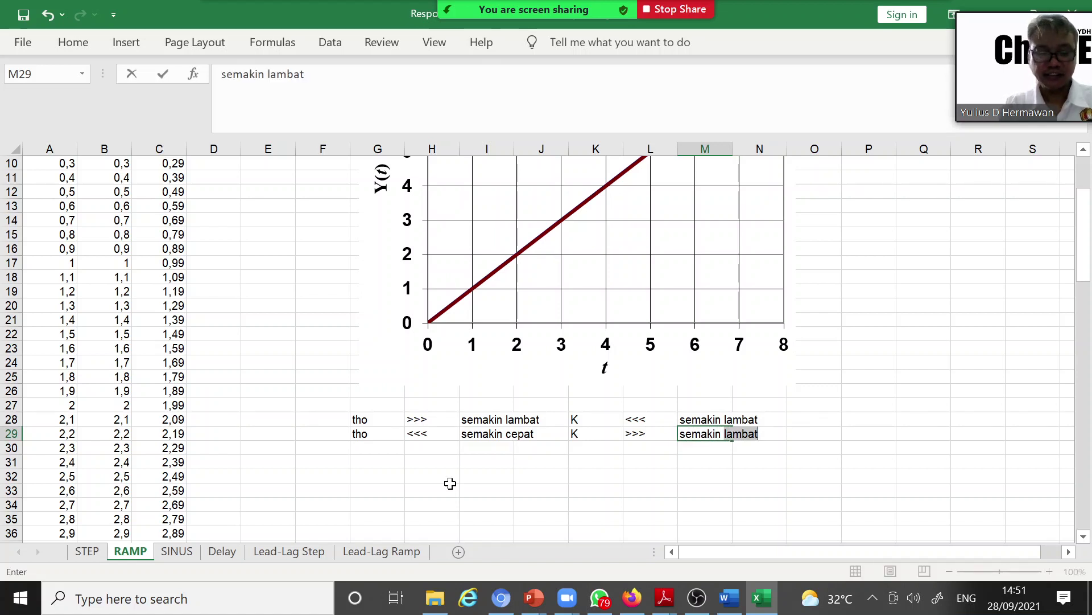
{"action": "type", "text": " cepat"}
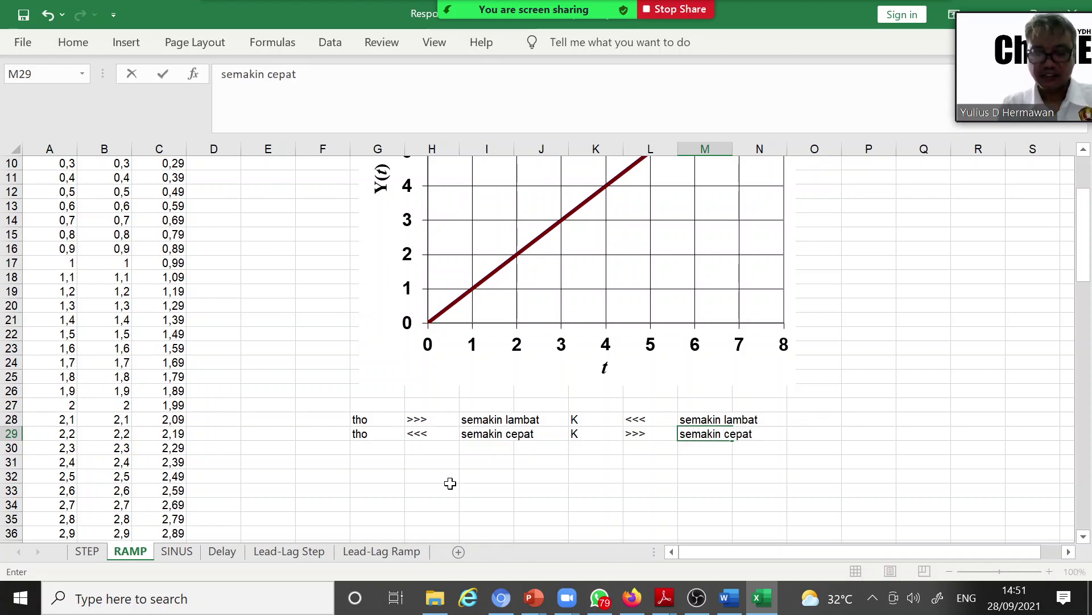
{"action": "type", "text": " (se"}
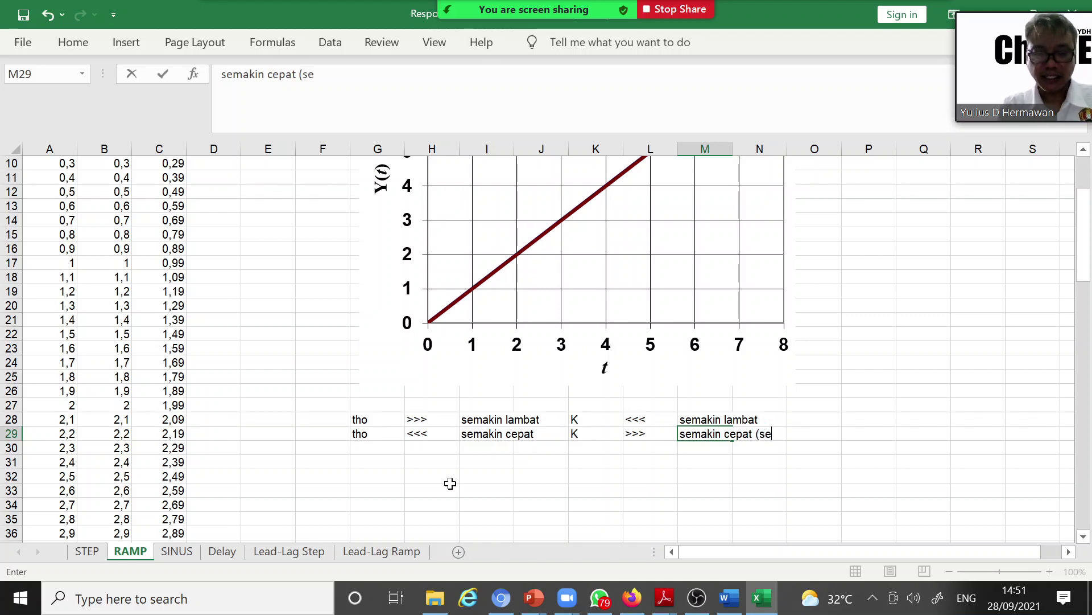
{"action": "type", "text": "nsi"}
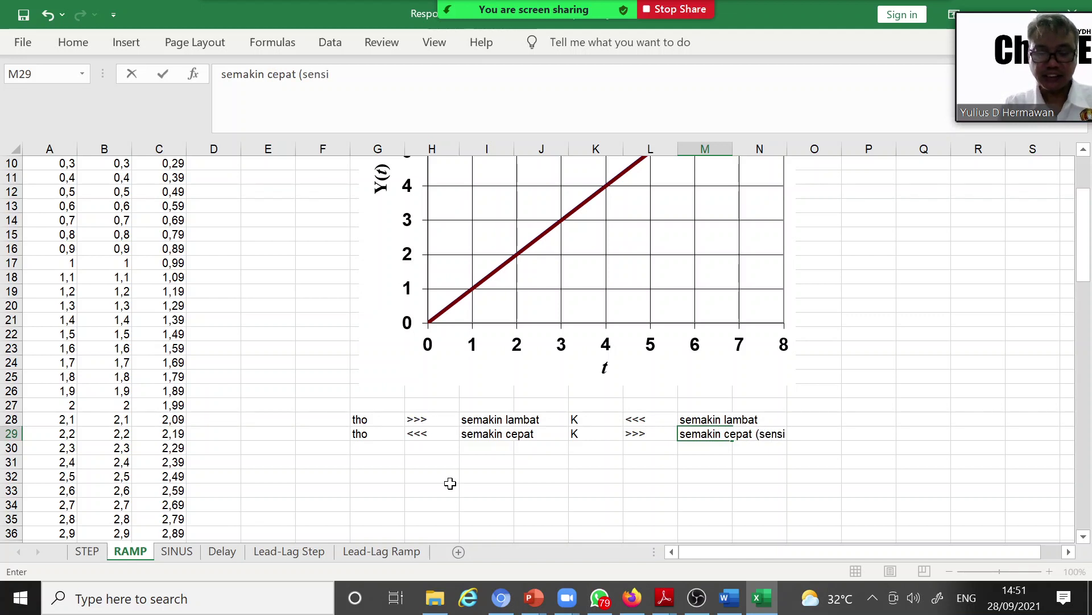
{"action": "type", "text": "tif)"}
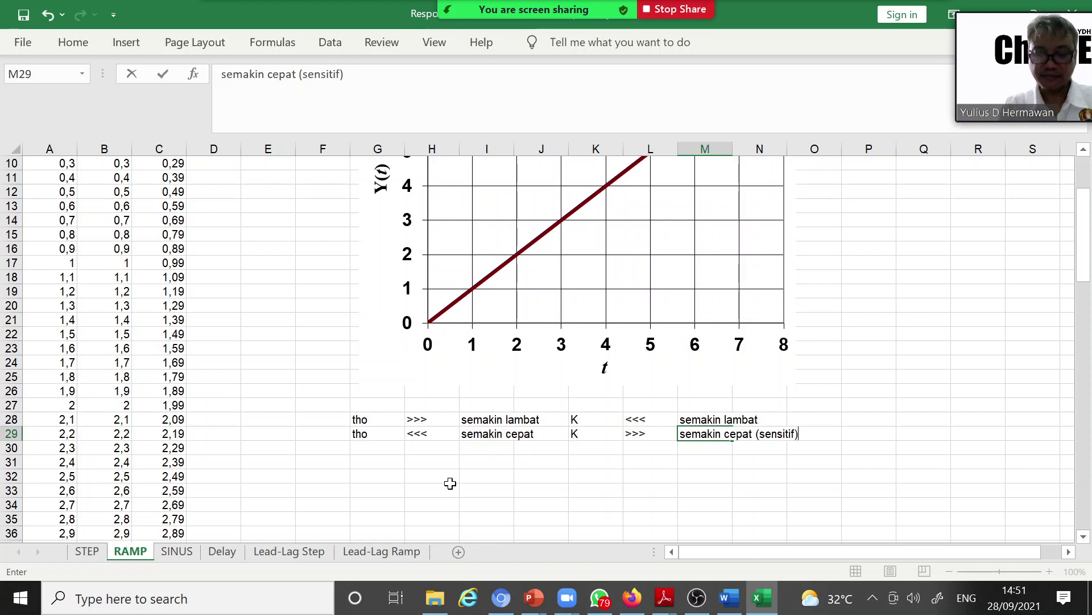
{"action": "key", "text": "Return"}
Copy the text "semakin cepat (sensitif)" from M29 into I29, replacing the conclusion of the second tho note.
{"action": "key", "text": "Up"}
{"action": "key", "text": "ctrl+c"}
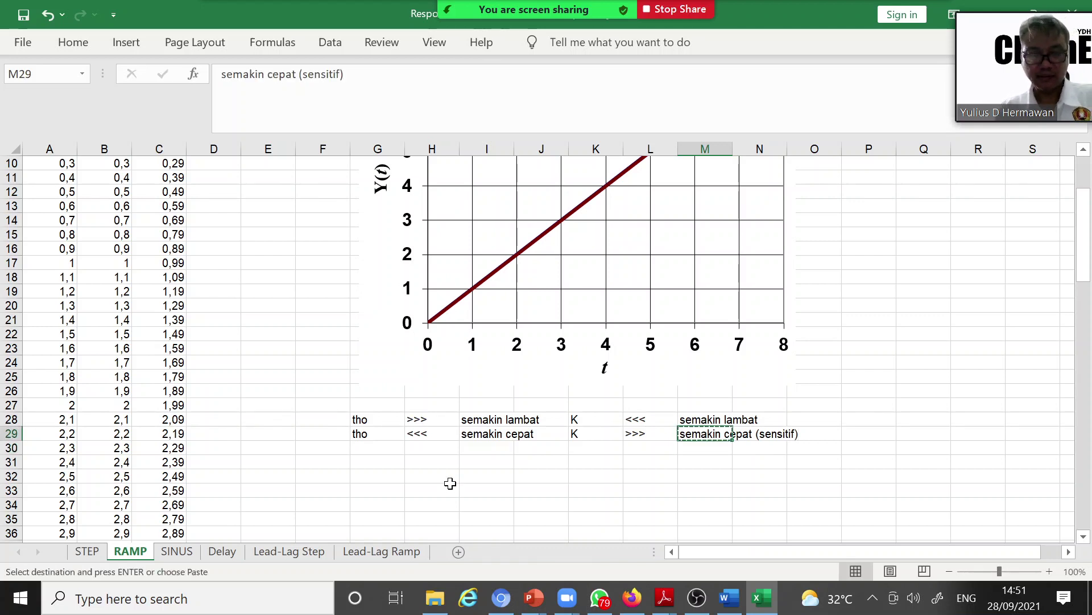
{"action": "key", "text": "Left"}
{"action": "key", "text": "Left"}
{"action": "key", "text": "Left"}
{"action": "key", "text": "Left"}
{"action": "key", "text": "Left"}
{"action": "key", "text": "Right"}
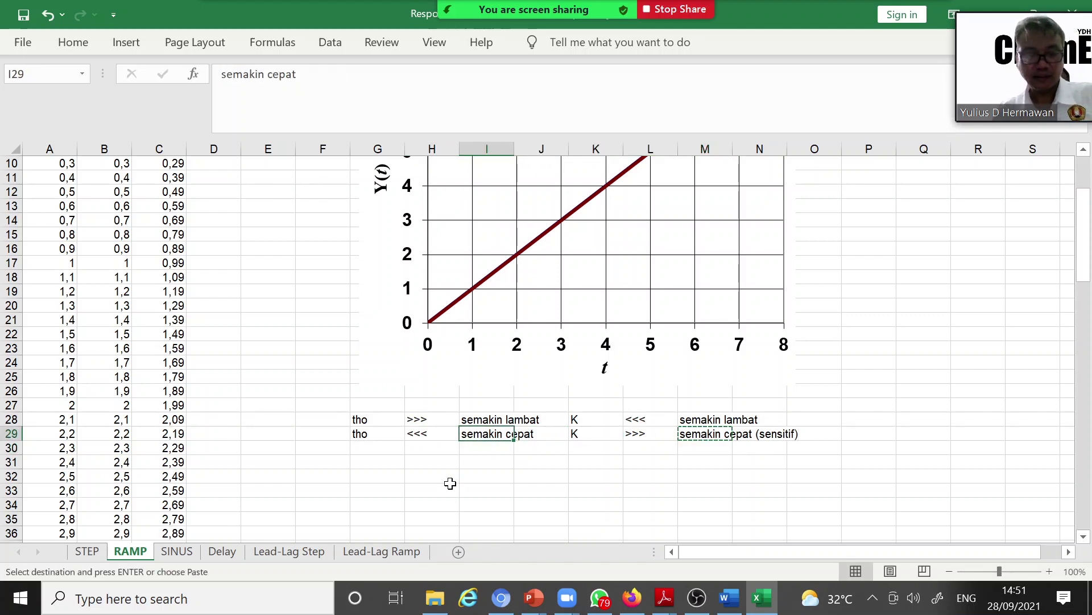
{"action": "key", "text": "ctrl+v"}
{"action": "key", "text": "Down"}
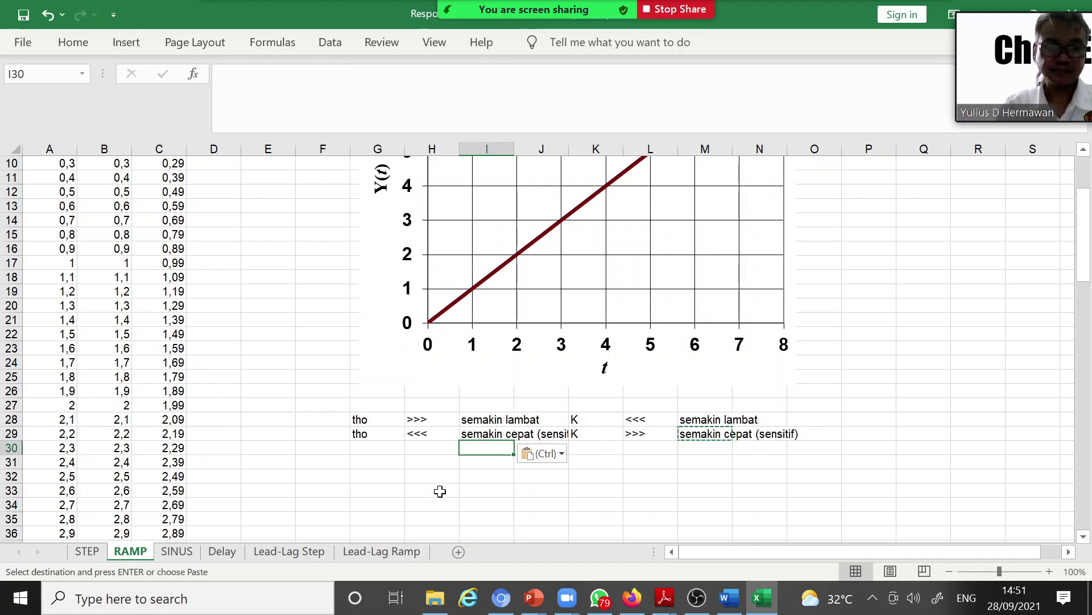
{"action": "left_click", "coordinate": [439, 461]}
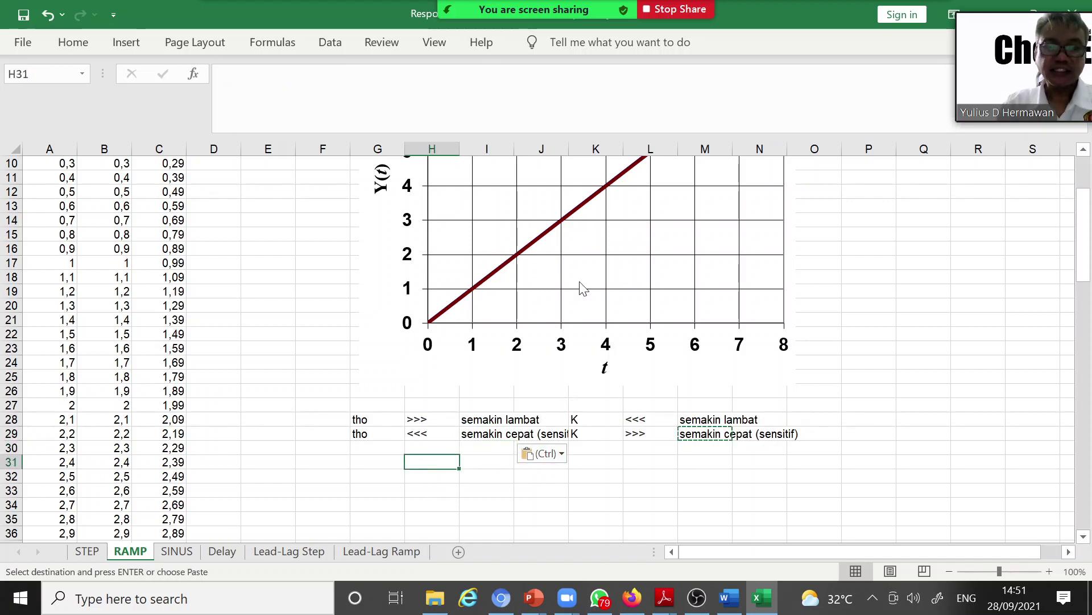
{"action": "left_click", "coordinate": [590, 487]}
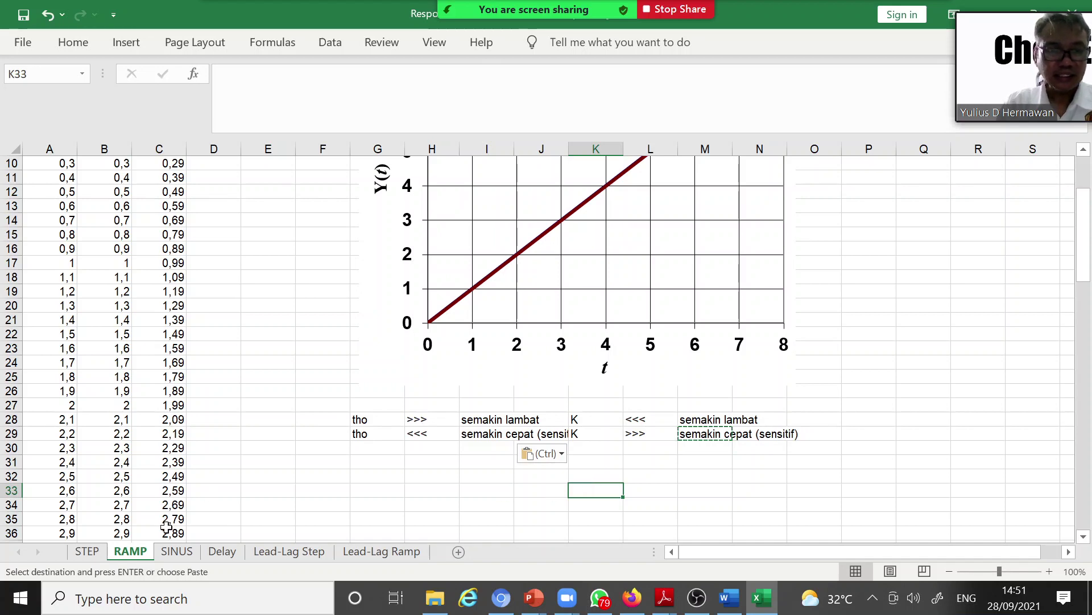
On the SINUS sheet, set the frequency (frekuensi) of the sine input to 0,5.
{"action": "left_click", "coordinate": [177, 550]}
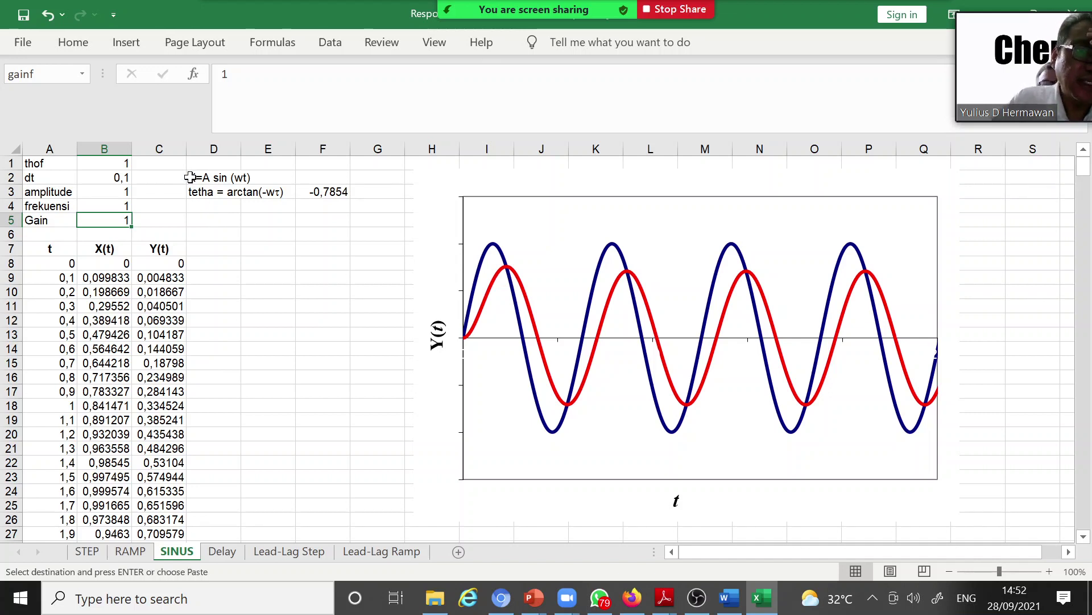
{"action": "left_click", "coordinate": [190, 177]}
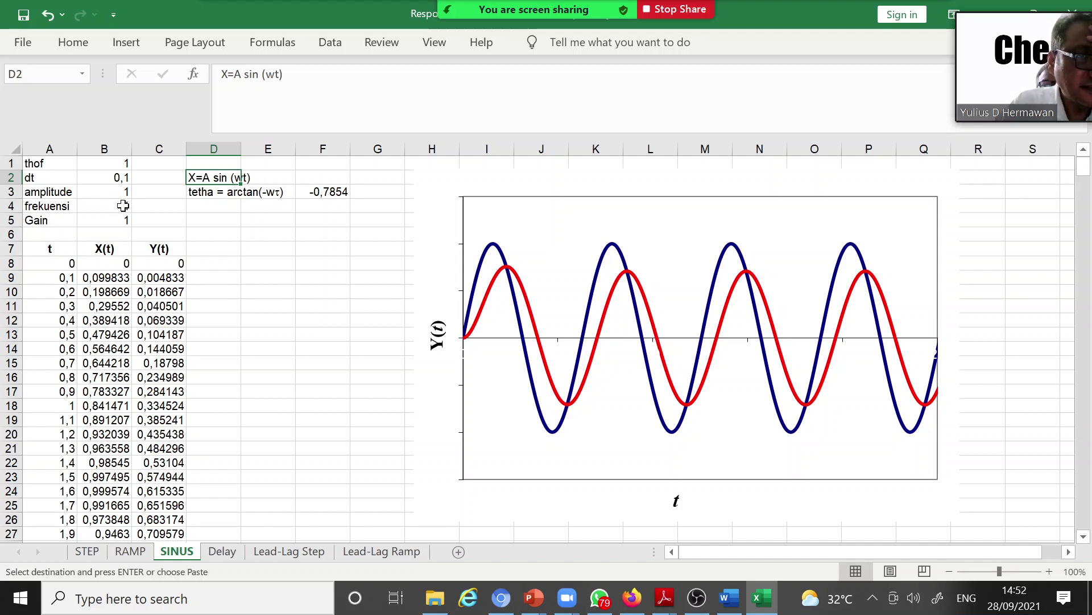
{"action": "left_click", "coordinate": [121, 206]}
{"action": "left_click", "coordinate": [118, 220]}
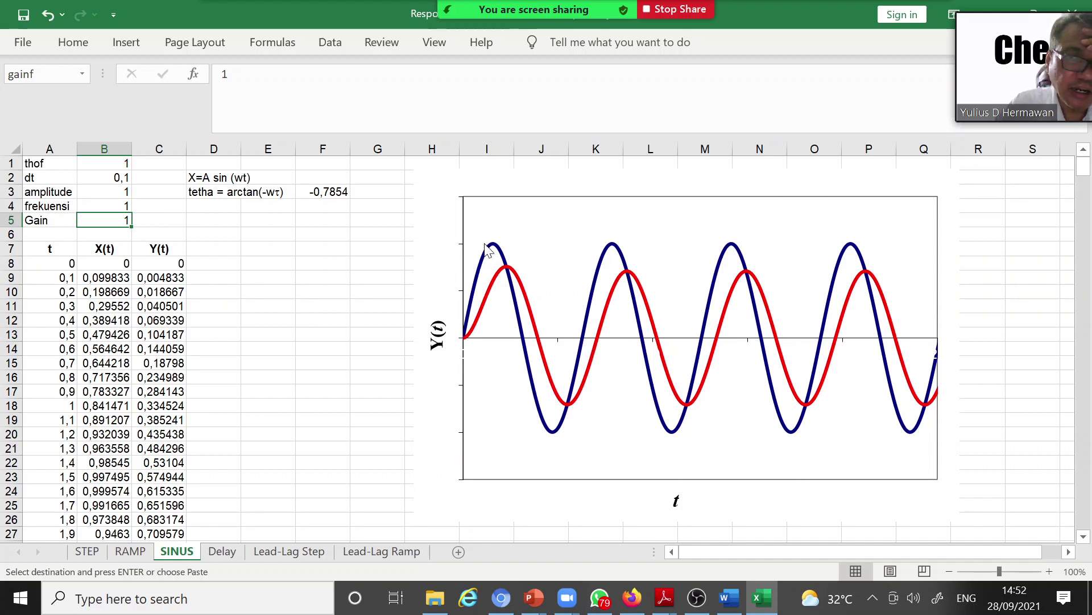
{"action": "mouse_move", "coordinate": [488, 251]}
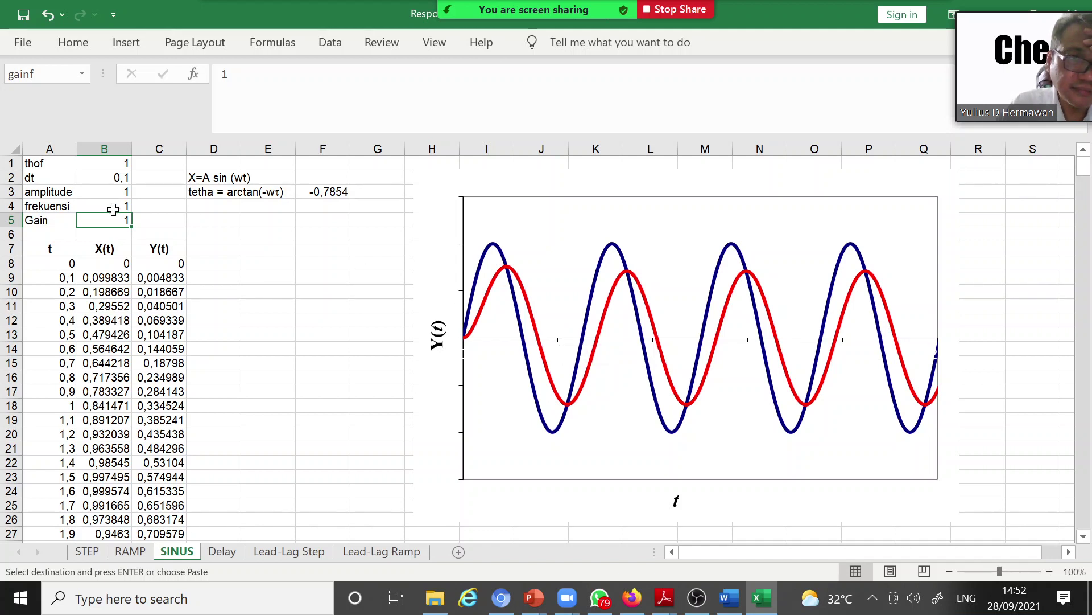
{"action": "left_click", "coordinate": [113, 209]}
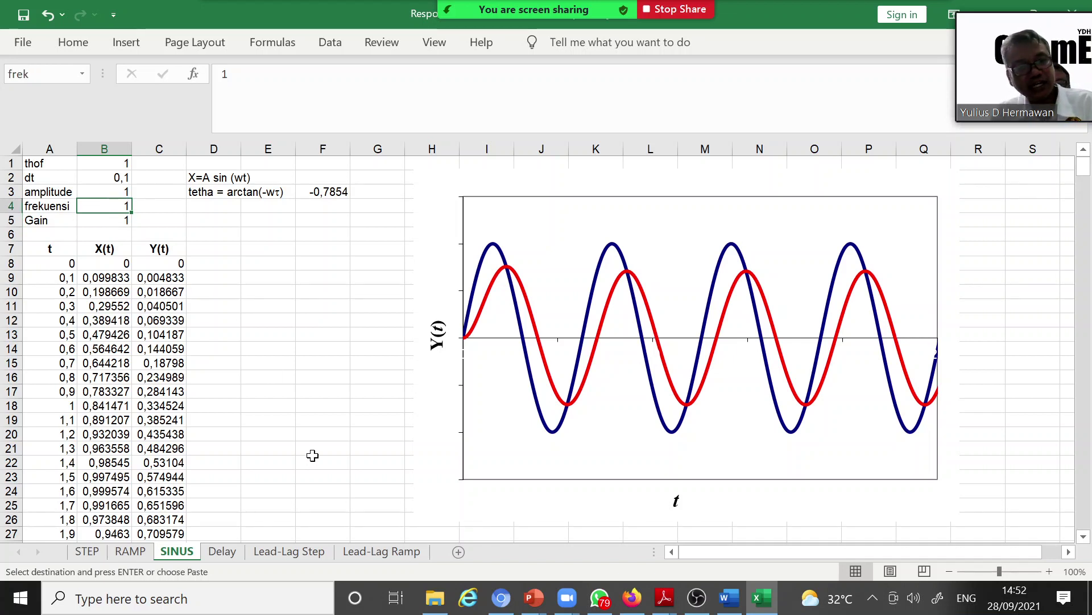
{"action": "type", "text": "0"}
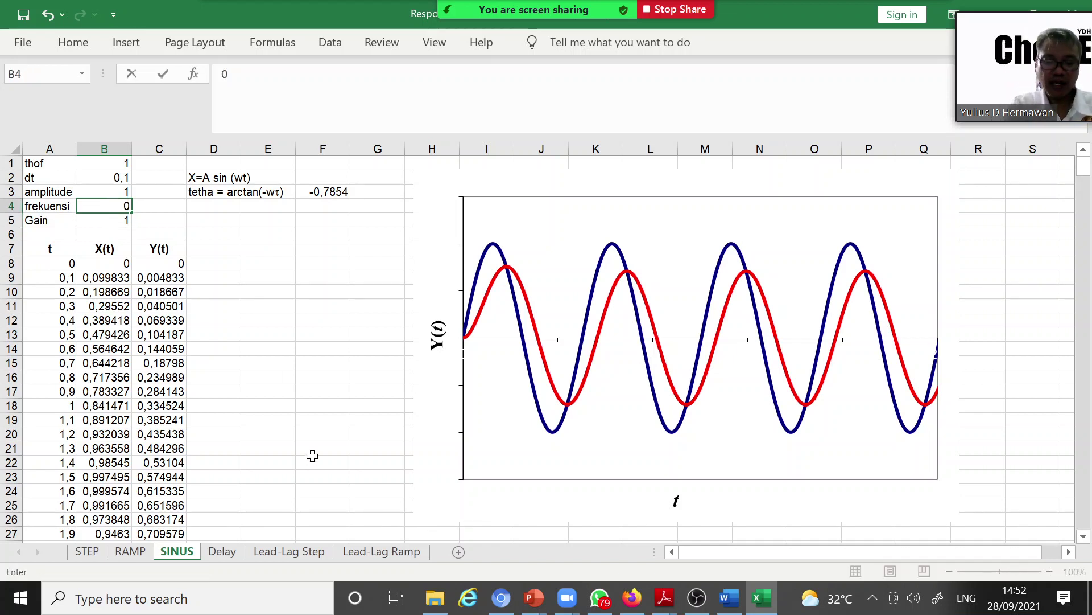
{"action": "type", "text": ",5"}
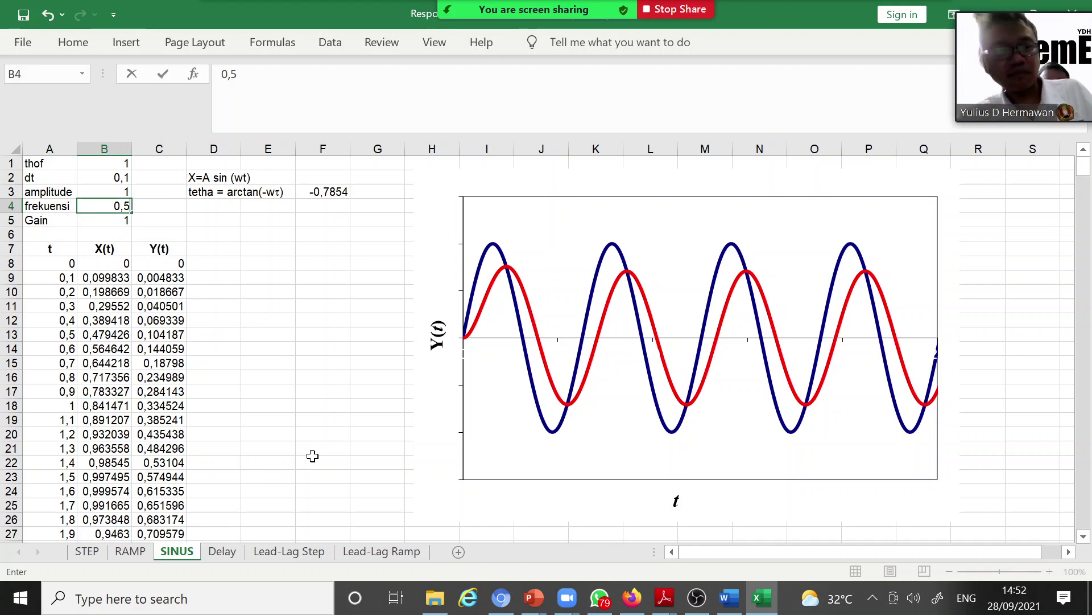
{"action": "key", "text": "Return"}
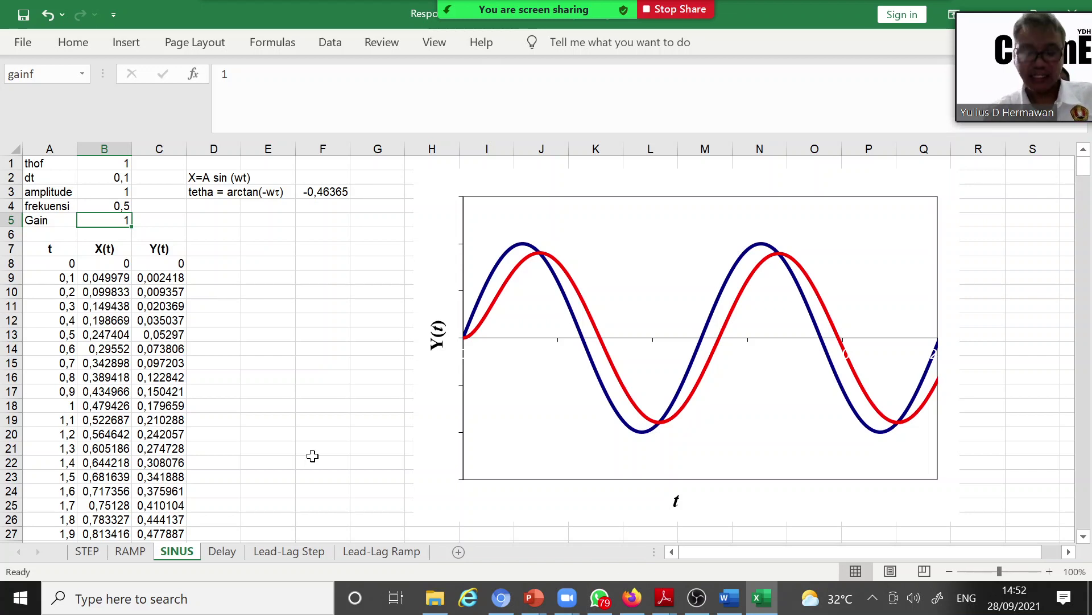
Set the frequency of the sine input to 5.
{"action": "key", "text": "Up"}
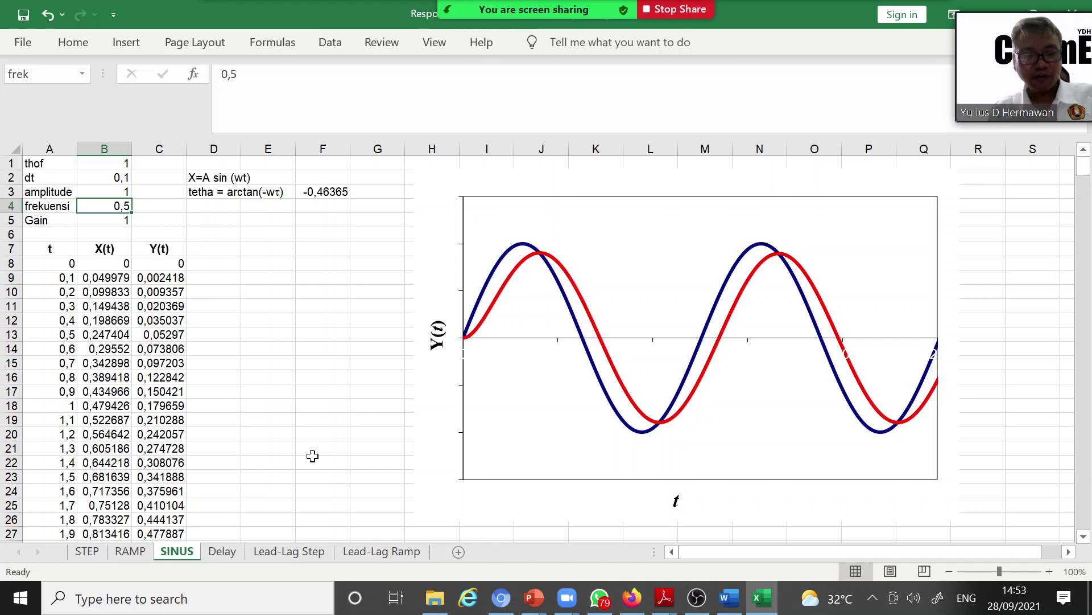
{"action": "type", "text": "5"}
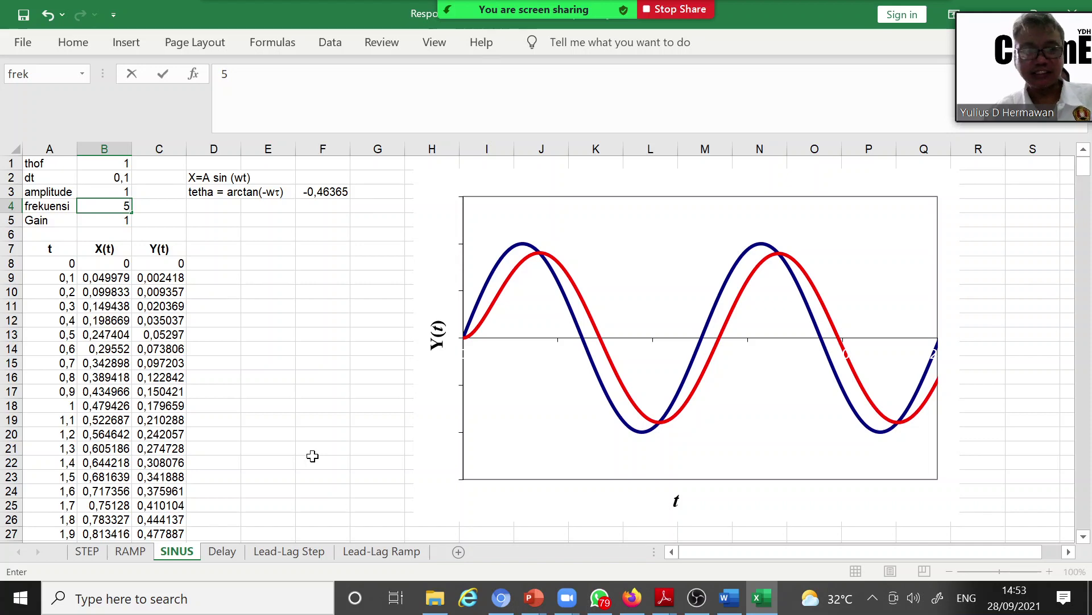
{"action": "key", "text": "Return"}
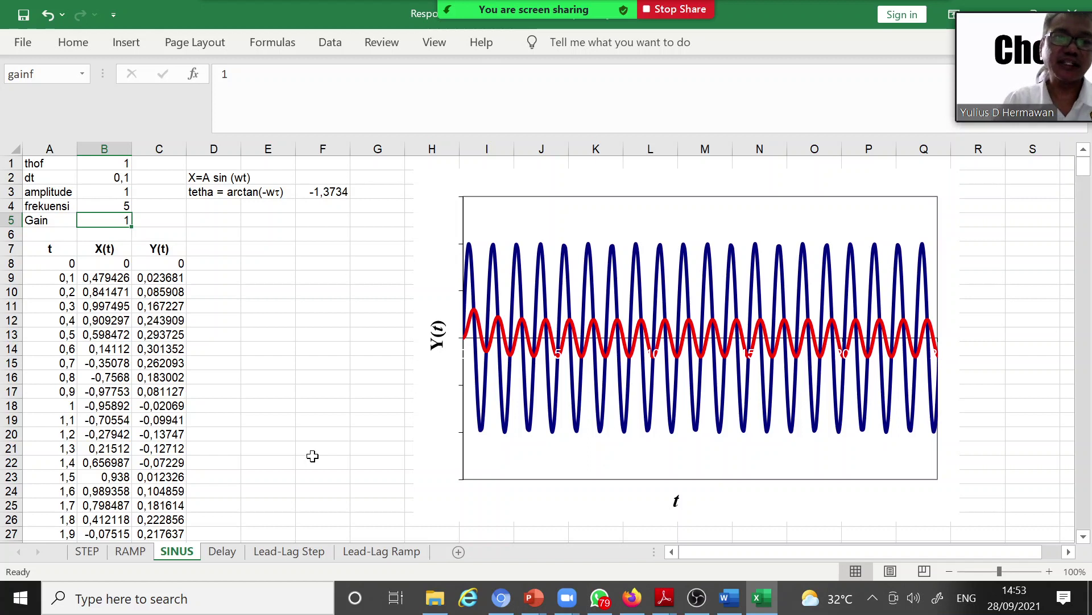
{"action": "key", "text": "Up"}
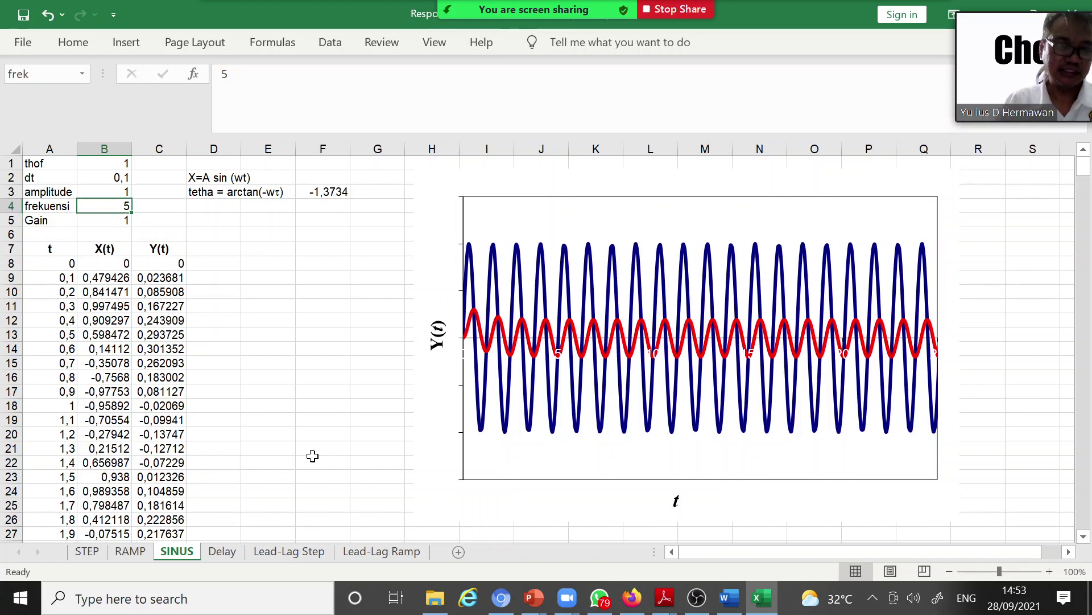
{"action": "key", "text": "Down"}
{"action": "key", "text": "Up"}
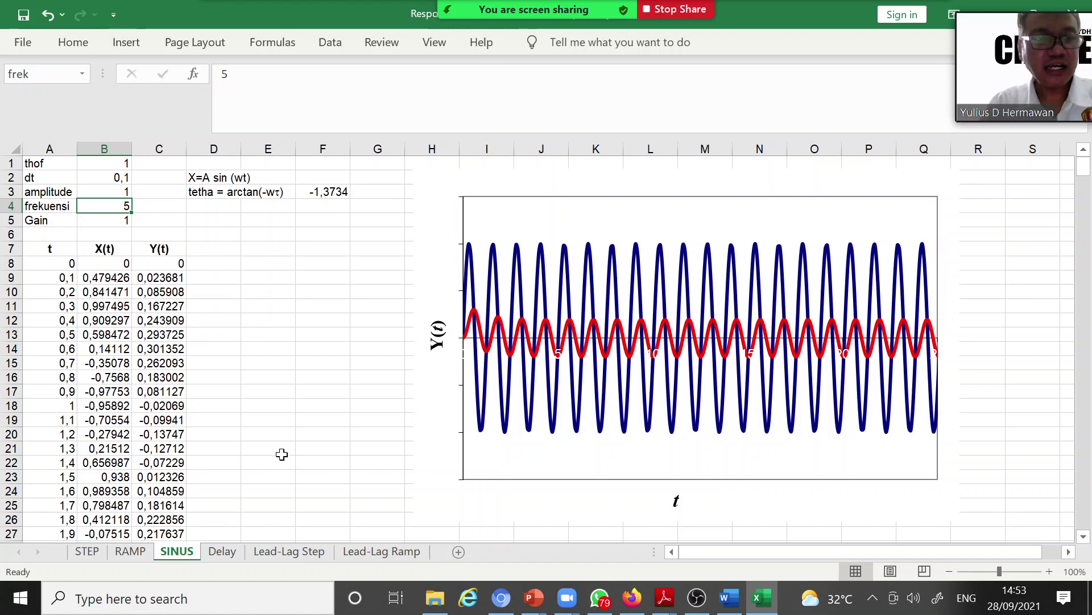
On the Delay sheet, set the dead time thod to 2.
{"action": "left_click", "coordinate": [228, 552]}
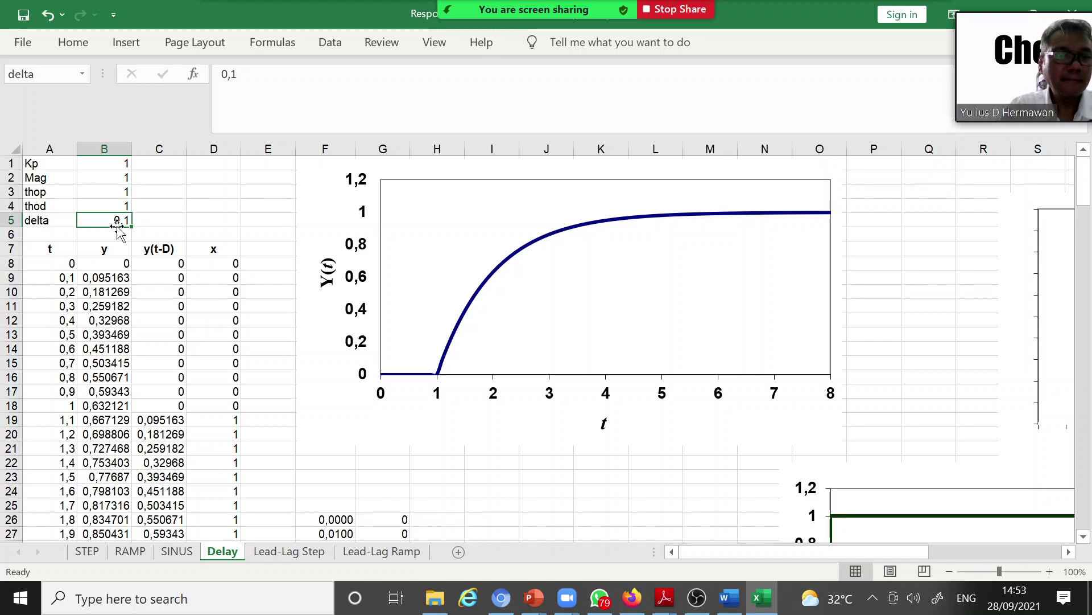
{"action": "left_click", "coordinate": [127, 206]}
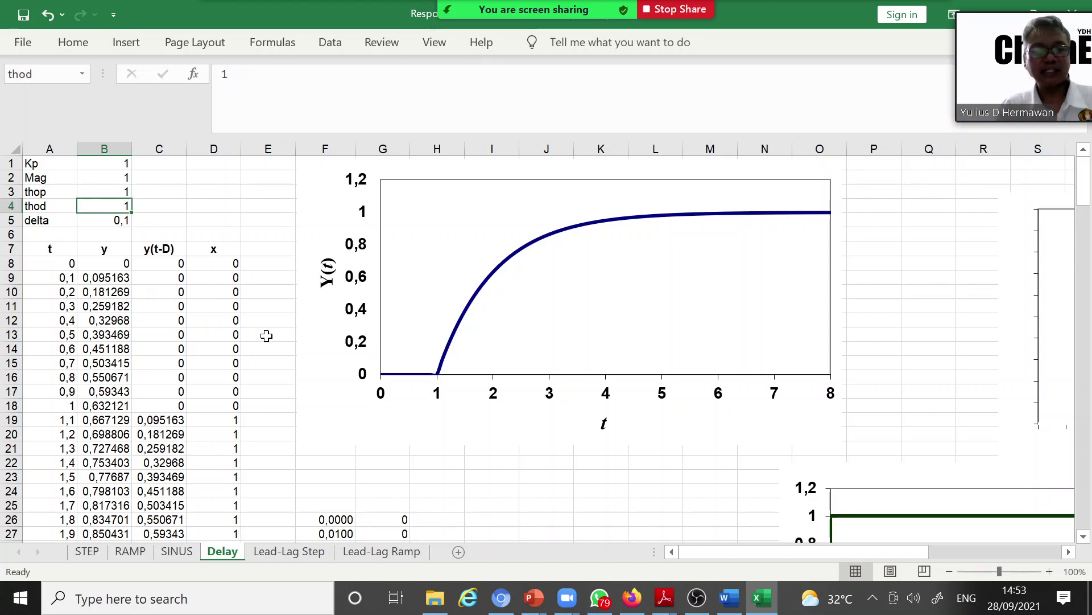
{"action": "type", "text": "2"}
{"action": "key", "text": "Return"}
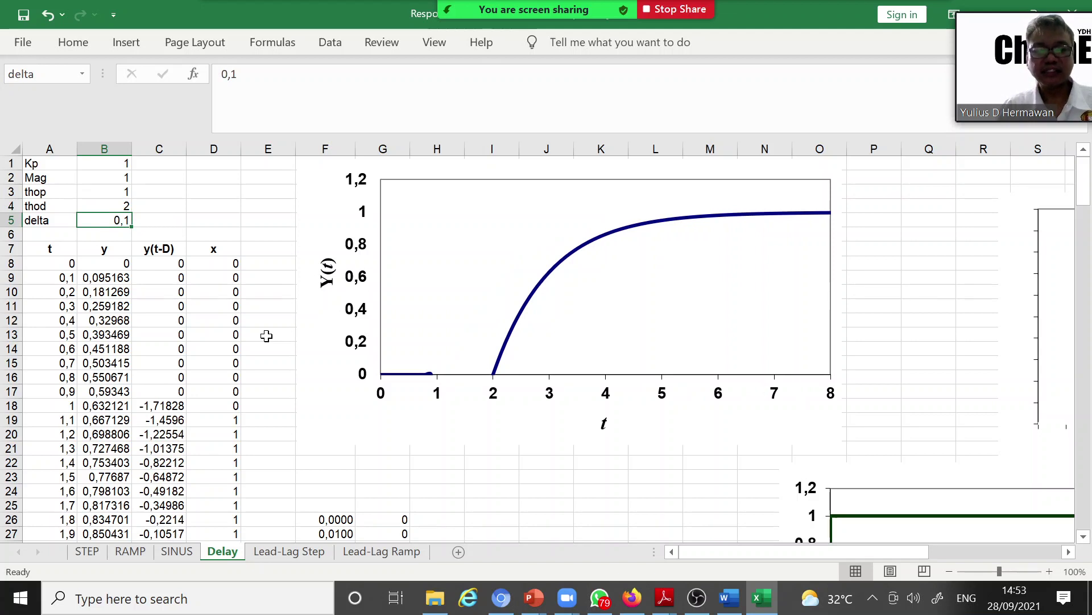
Raise the dead time thod of the delayed response to 3.
{"action": "key", "text": "Up"}
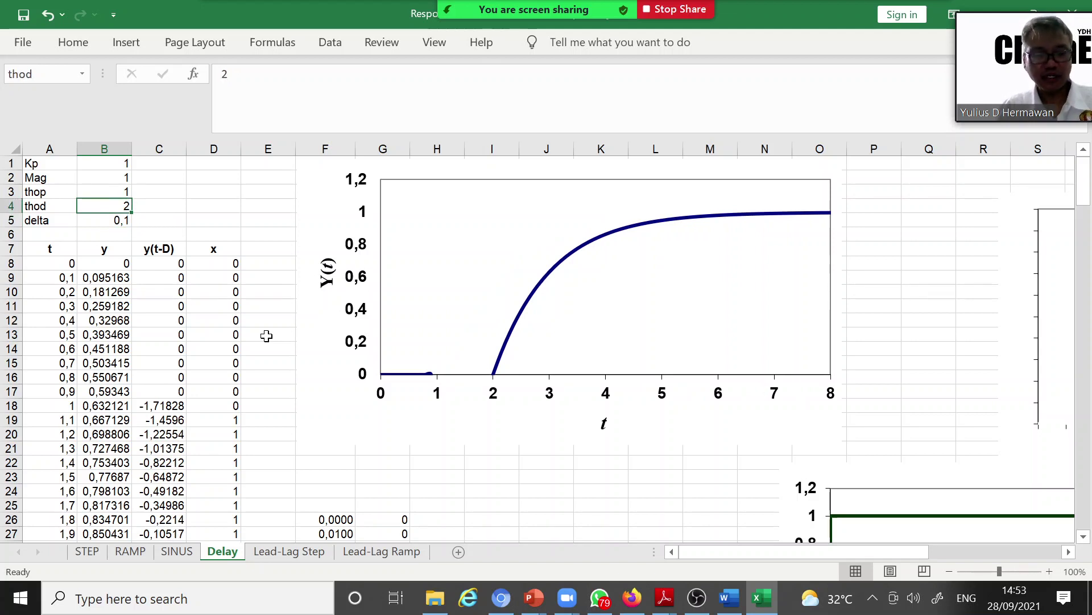
{"action": "type", "text": "3"}
{"action": "key", "text": "Return"}
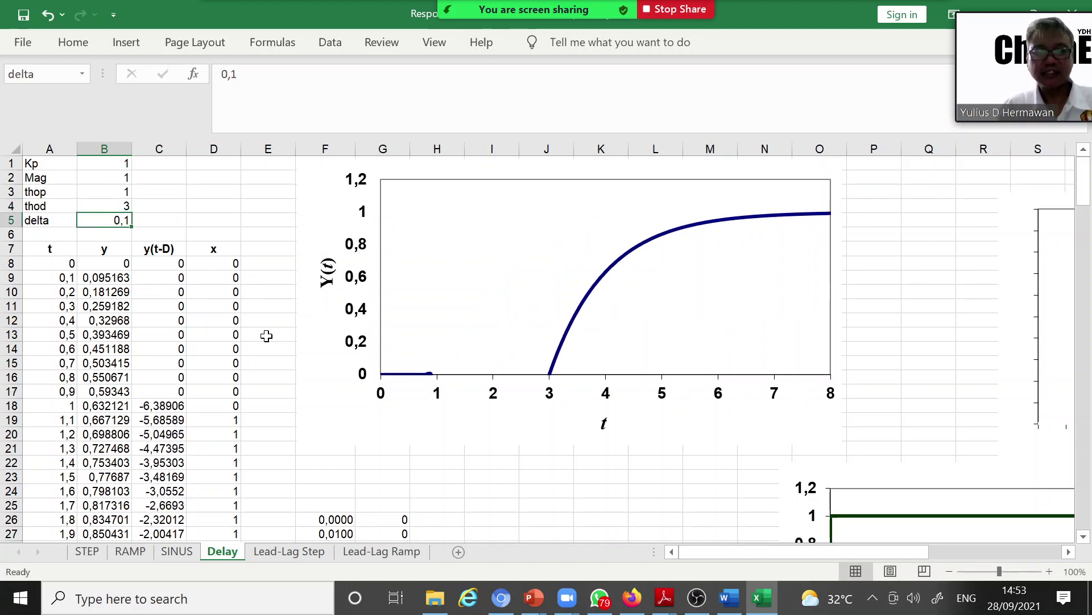
Reduce the dead time thod of the delayed response to 0,5.
{"action": "key", "text": "Up"}
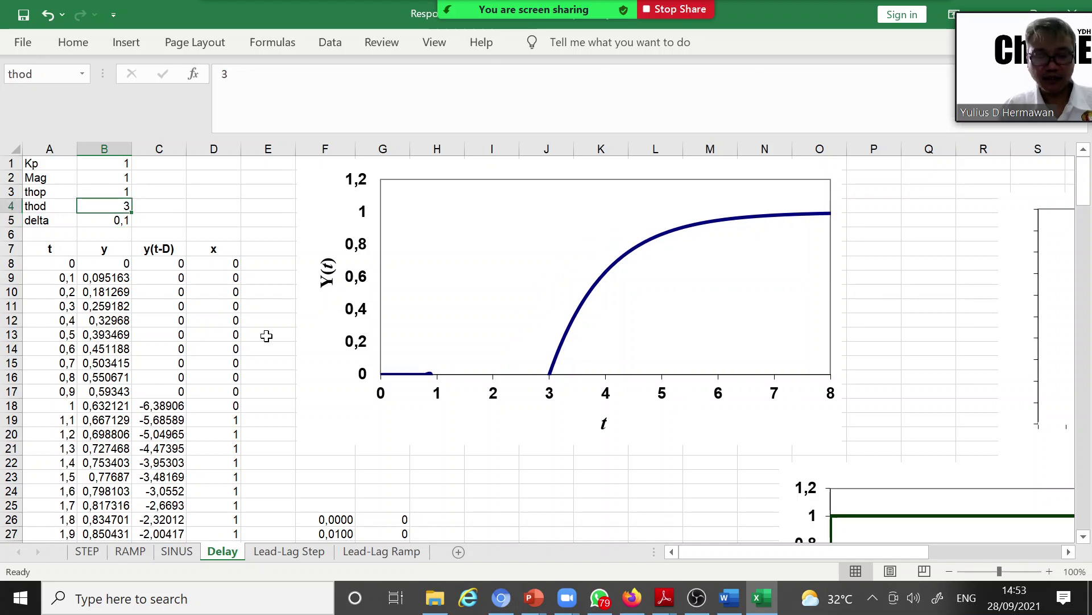
{"action": "type", "text": "0,5"}
{"action": "key", "text": "Return"}
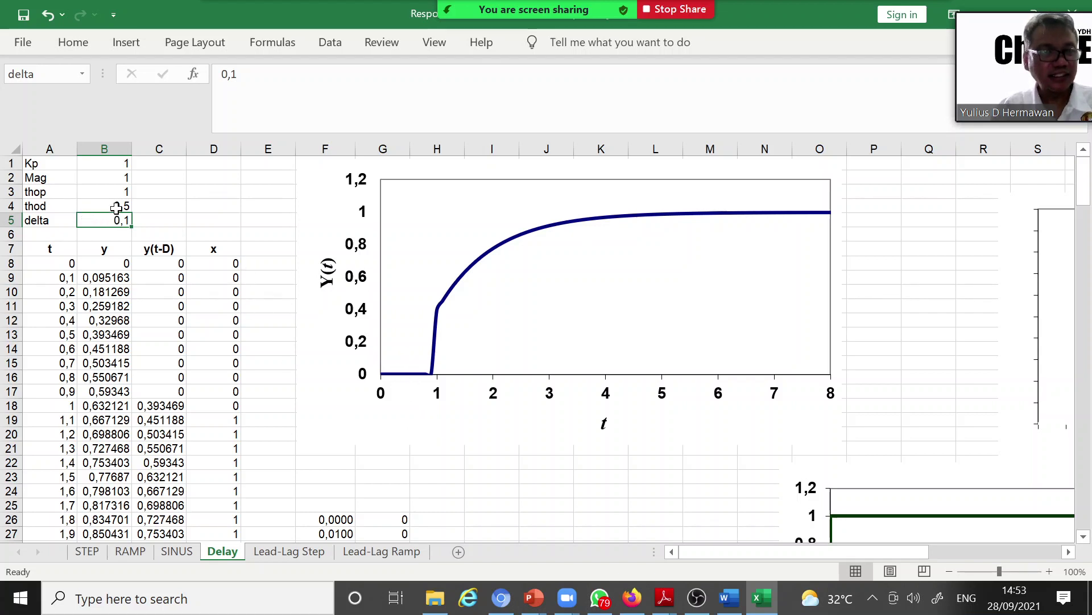
Set the dead time thod of the delayed response back to 1.
{"action": "left_click", "coordinate": [117, 206]}
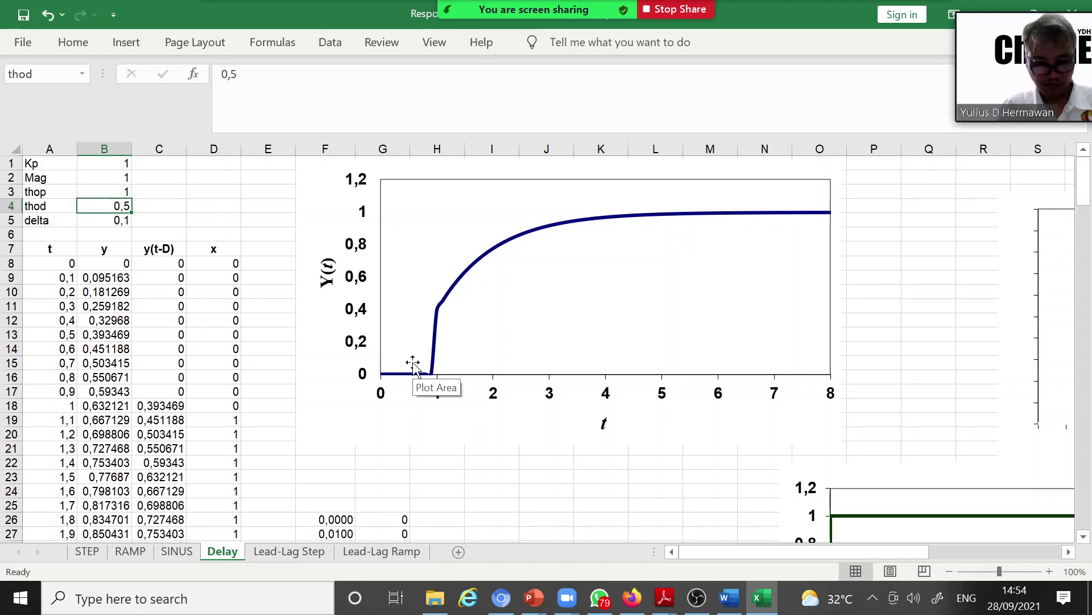
{"action": "type", "text": "1"}
{"action": "key", "text": "Return"}
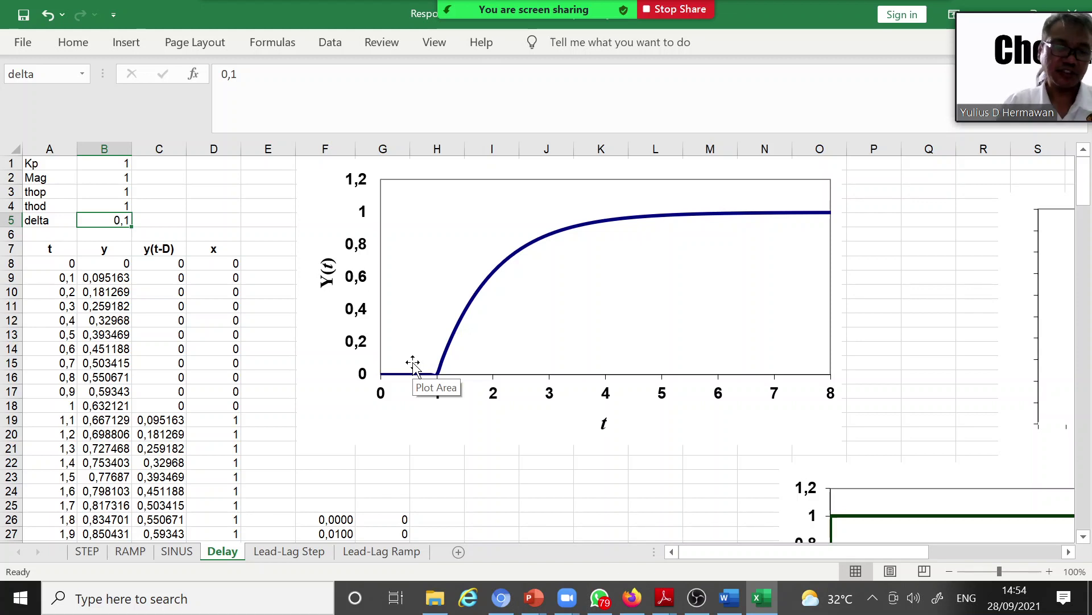
On the Lead-Lag Step sheet, replace the formula for the fourth response's tld/tlg ratio in E5 with 1,8.
{"action": "left_click", "coordinate": [303, 553]}
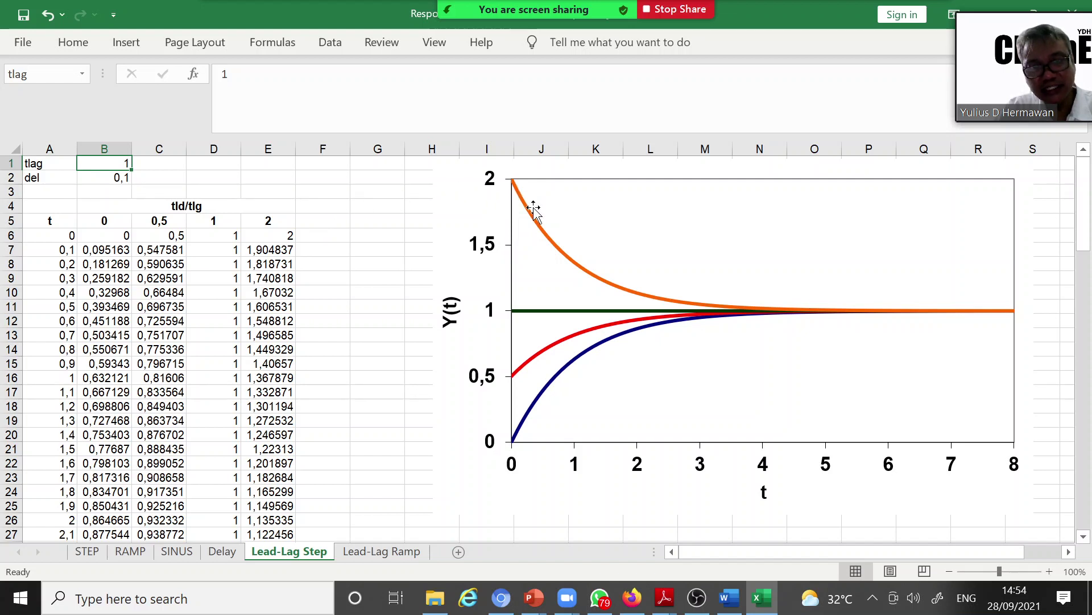
{"action": "left_click", "coordinate": [276, 221]}
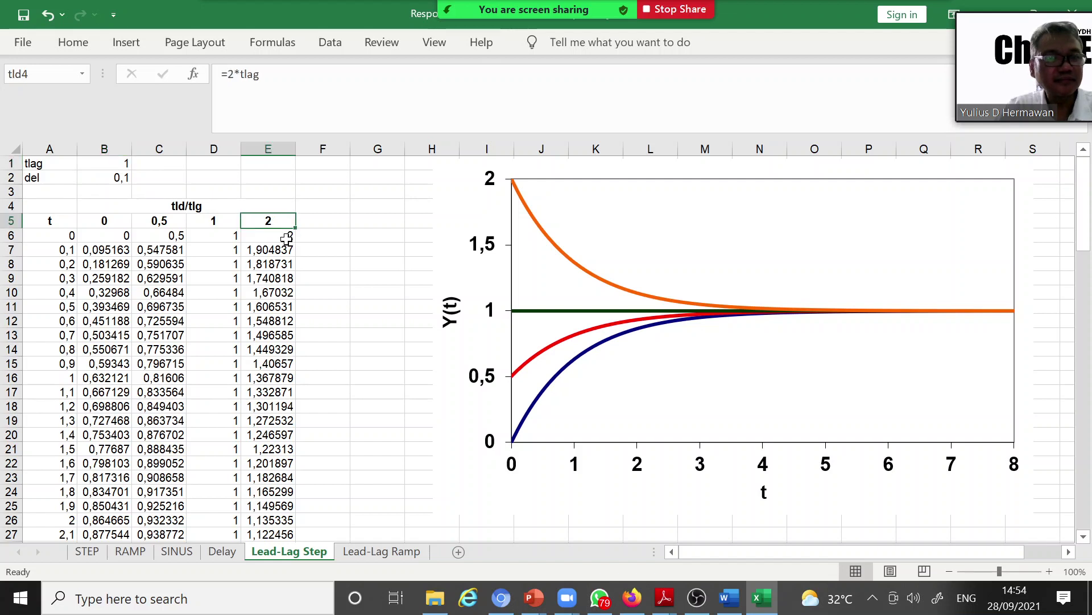
{"action": "left_click", "coordinate": [289, 233]}
{"action": "left_click", "coordinate": [286, 219]}
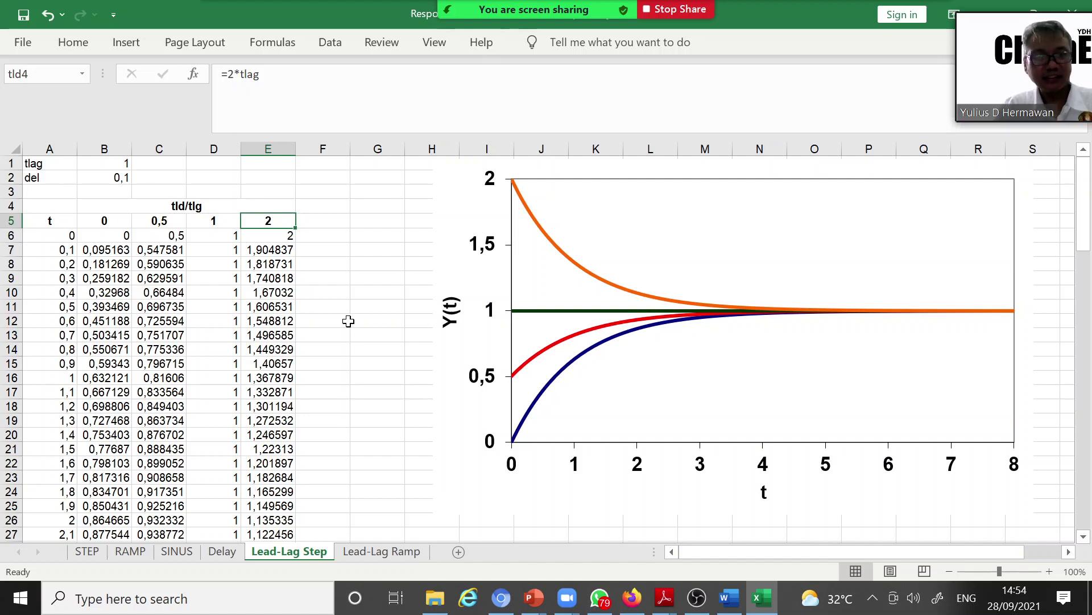
{"action": "key", "text": "F2"}
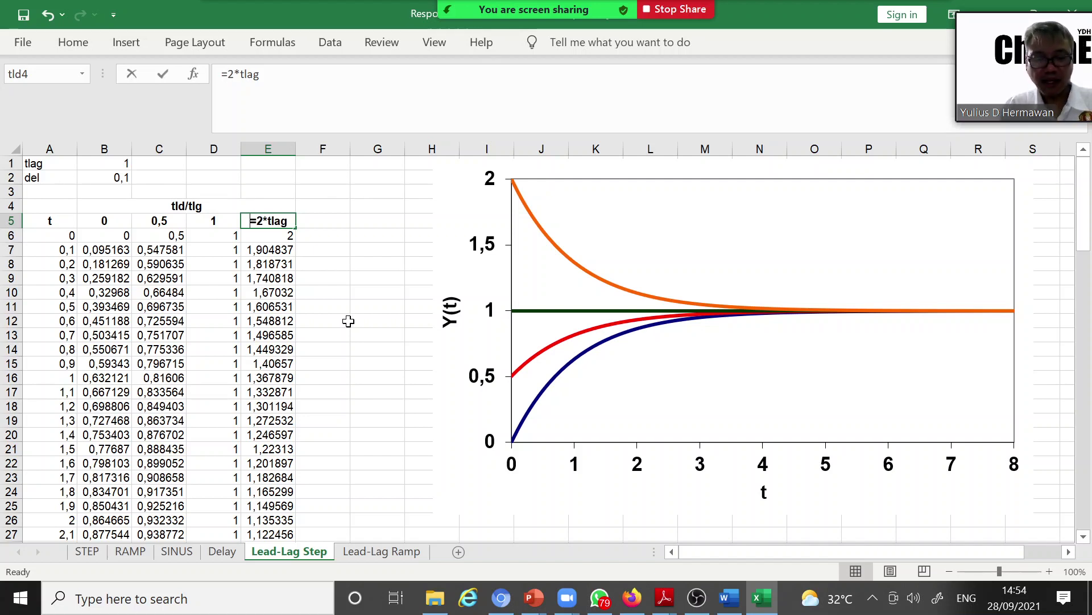
{"action": "key", "text": "Escape"}
{"action": "type", "text": "1,8"}
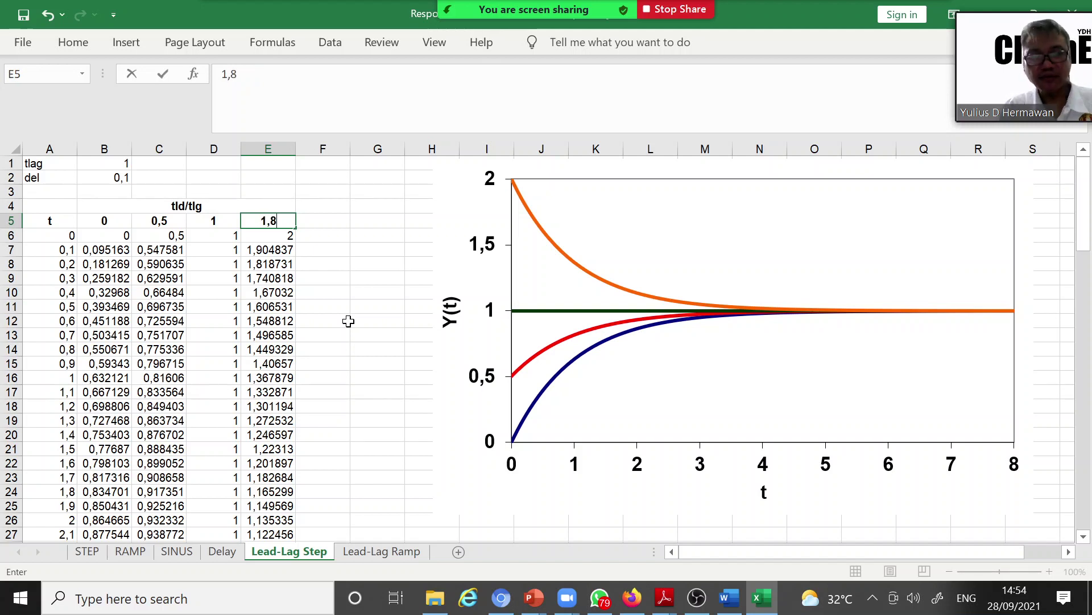
{"action": "key", "text": "Return"}
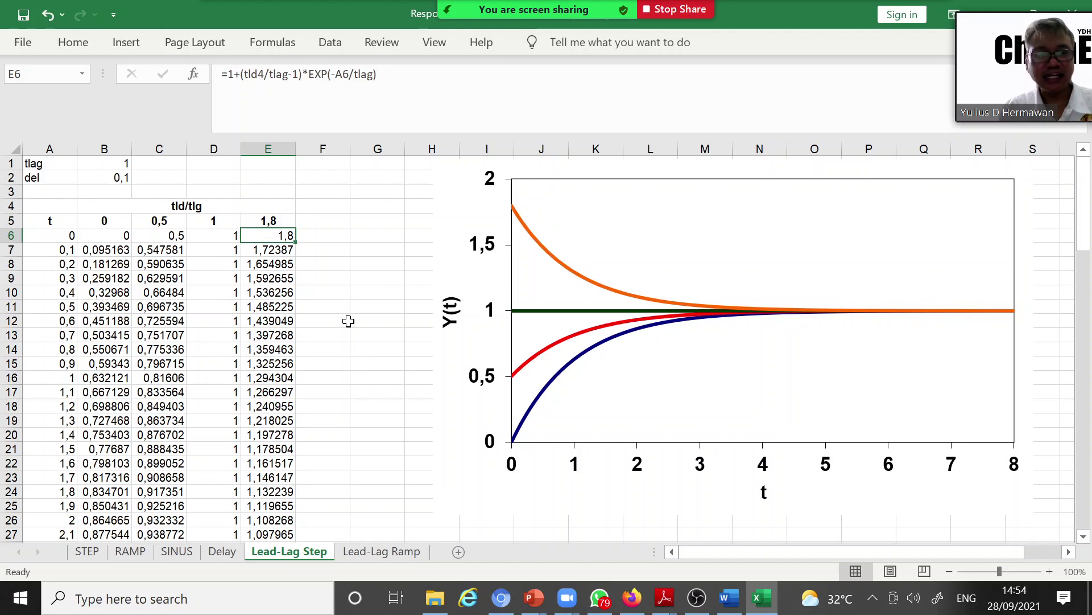
Set the fourth response's tld/tlg ratio in E5 to 1.
{"action": "key", "text": "Up"}
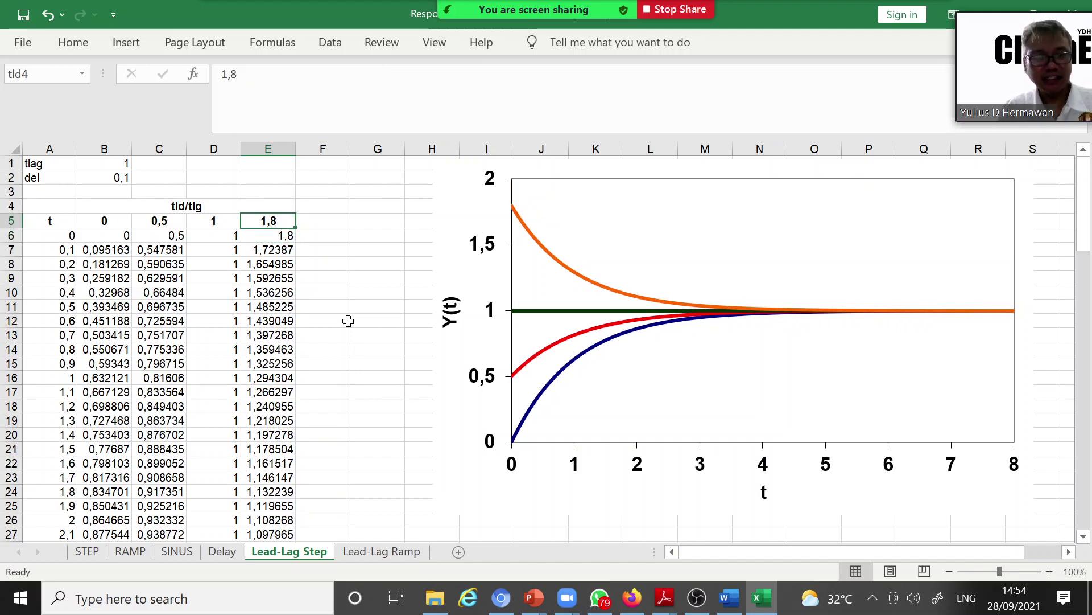
{"action": "type", "text": "1"}
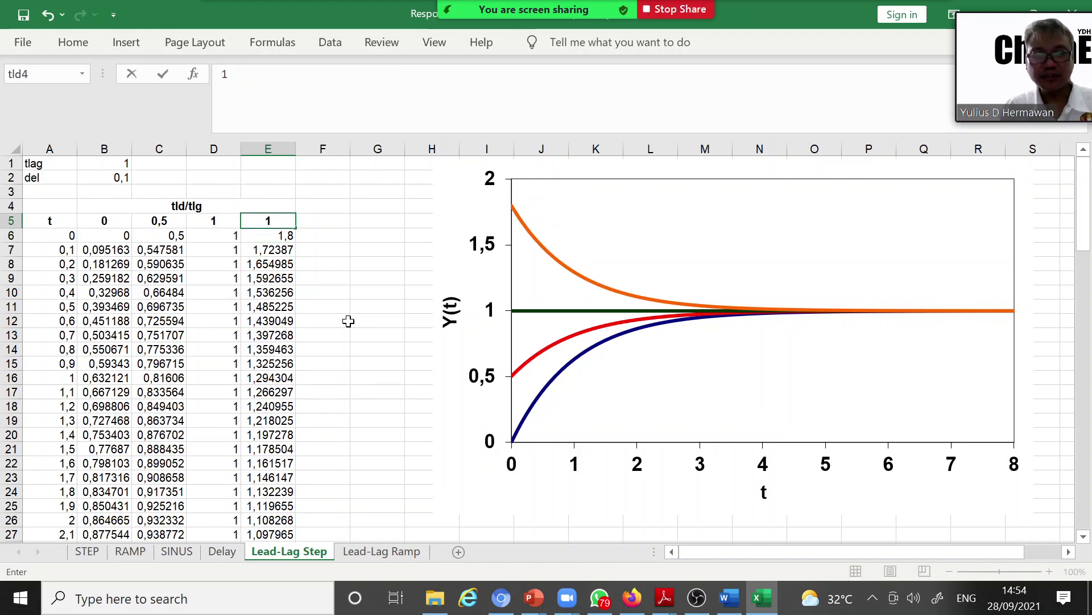
{"action": "key", "text": "Return"}
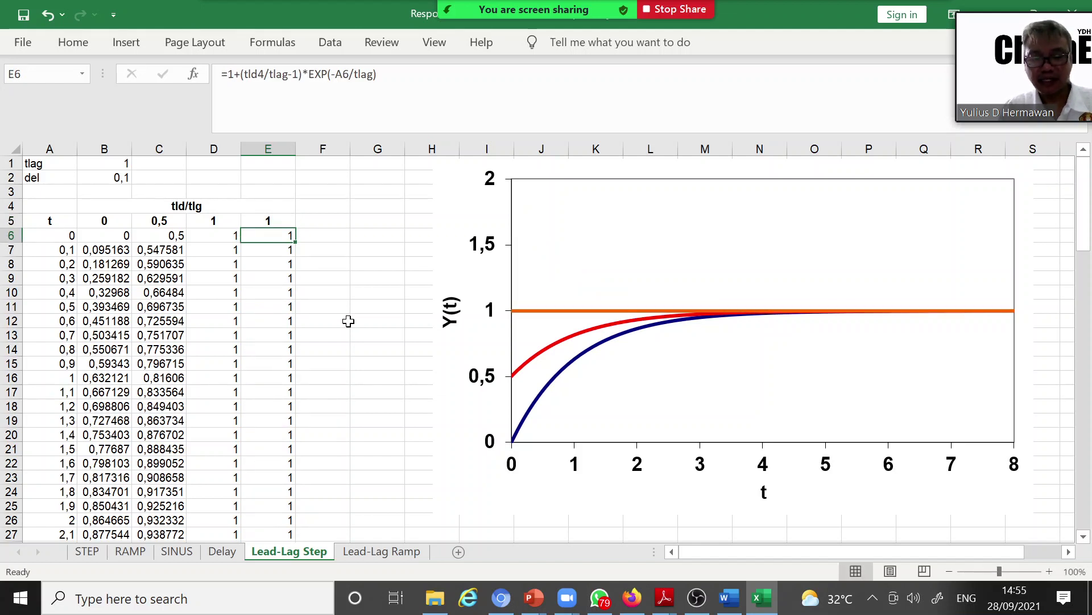
{"action": "type", "text": ",0"}
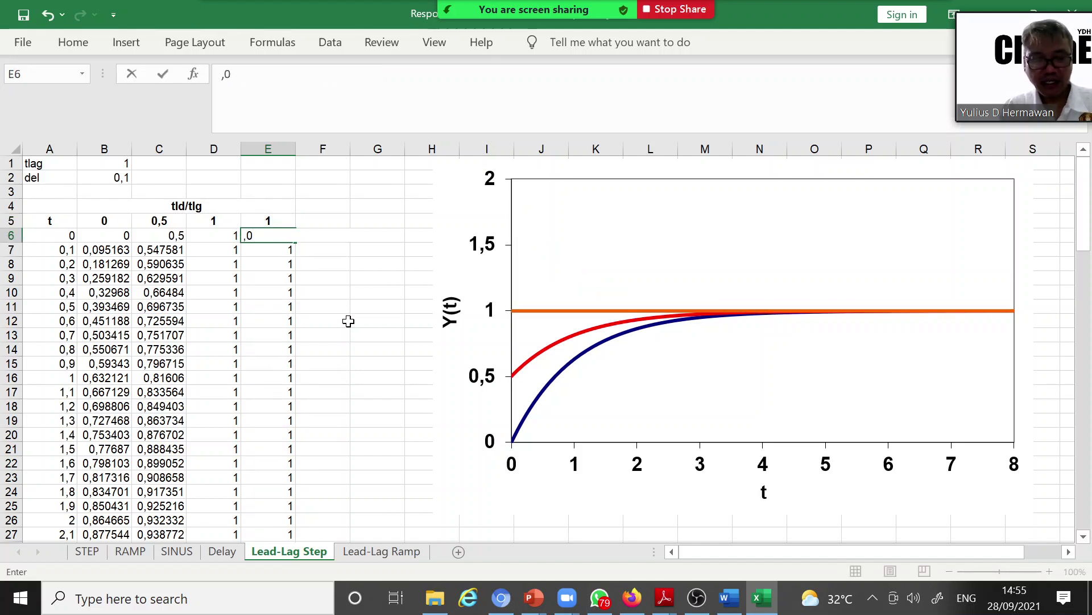
{"action": "type", "text": "2"}
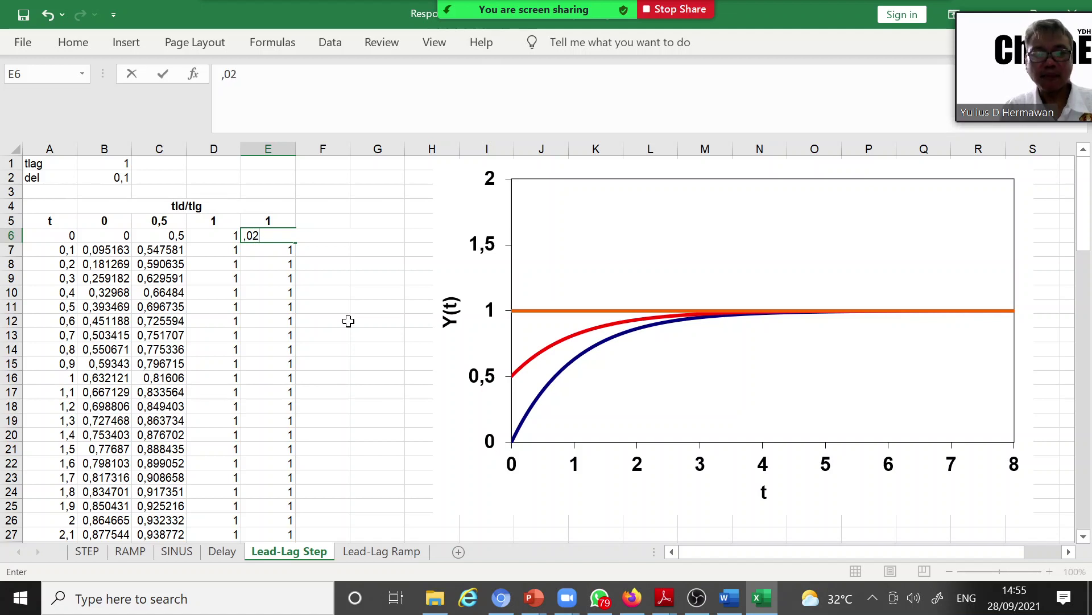
{"action": "key", "text": "Return"}
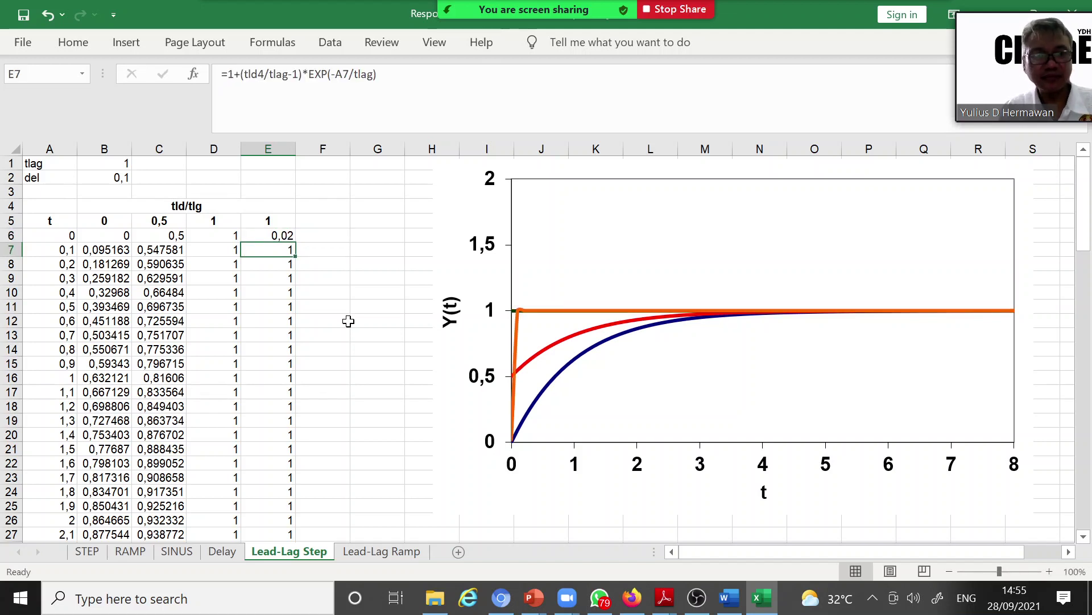
{"action": "key", "text": "Up"}
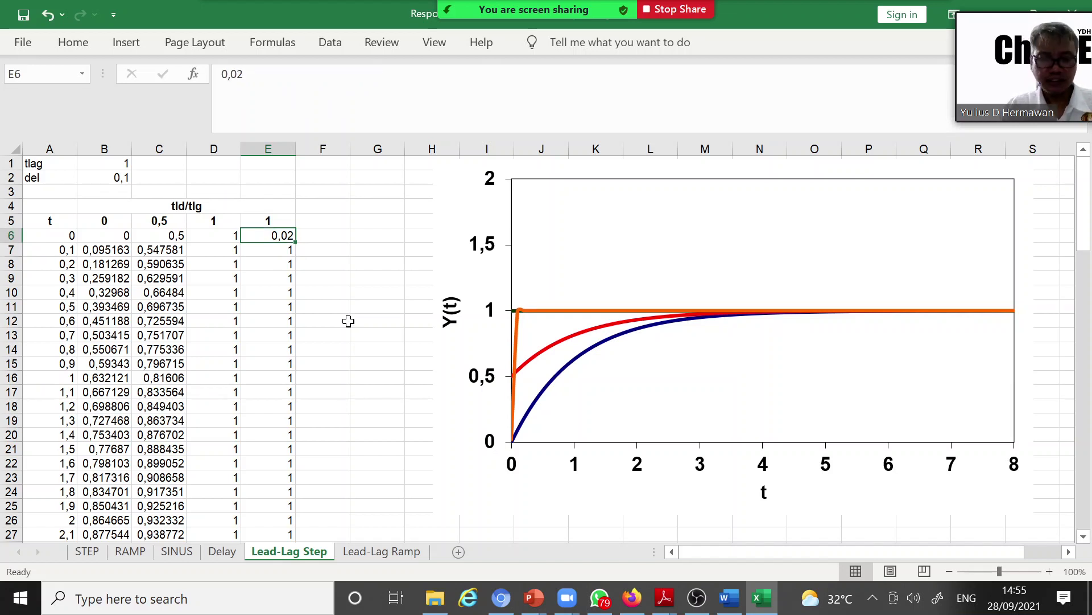
{"action": "type", "text": "0,2"}
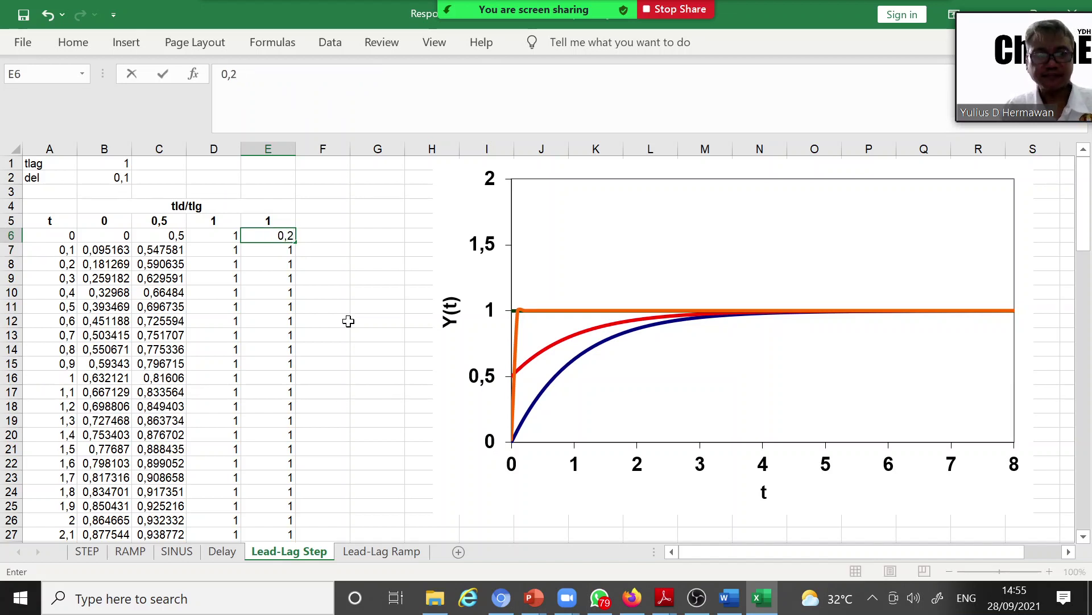
{"action": "key", "text": "Return"}
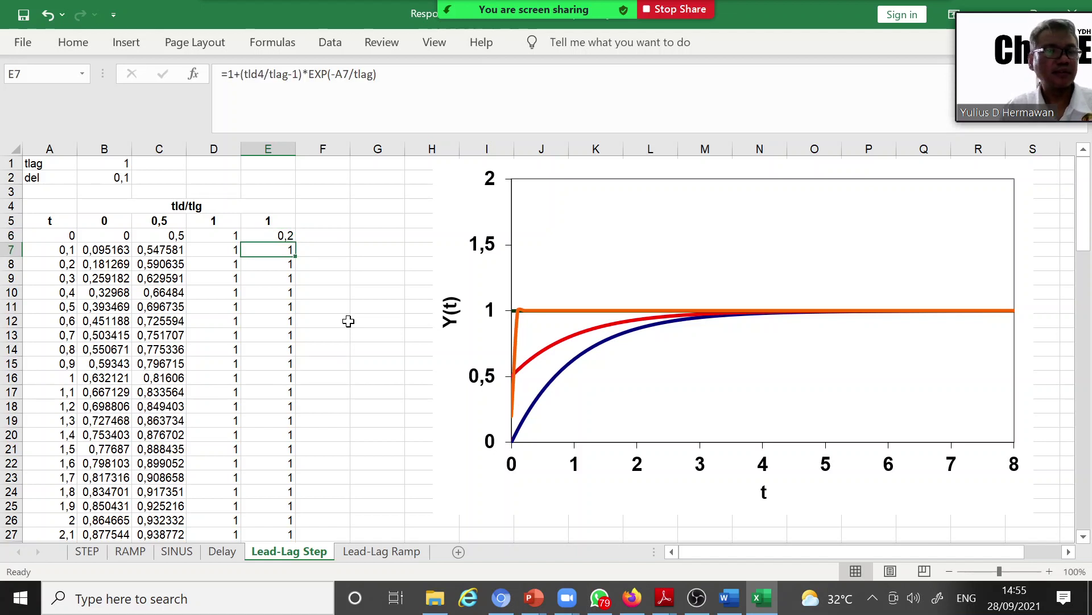
{"action": "key", "text": "Up"}
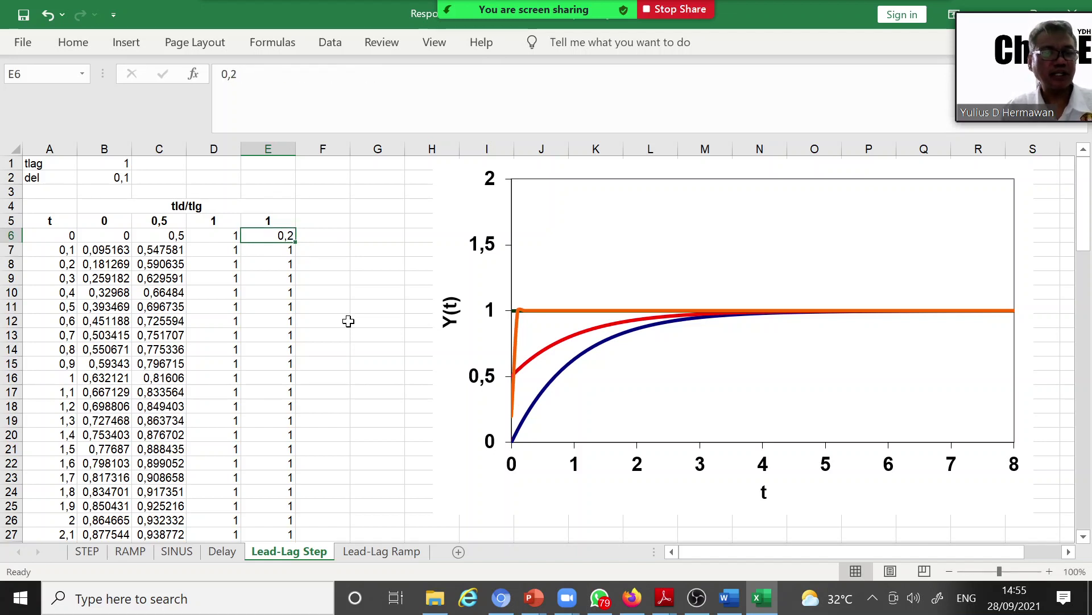
{"action": "left_click", "coordinate": [48, 15]}
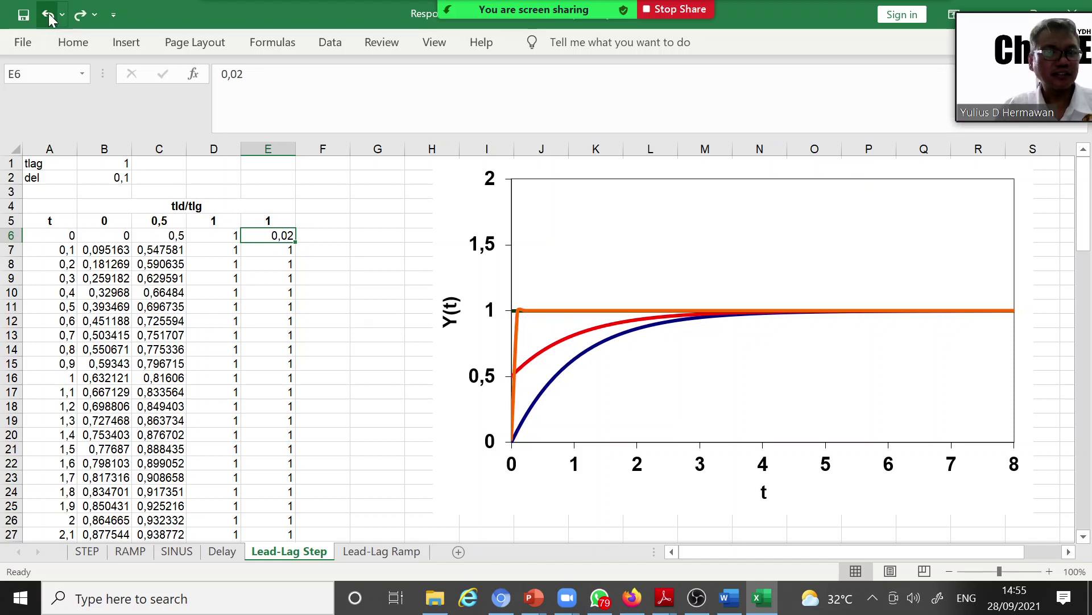
{"action": "left_click", "coordinate": [48, 16]}
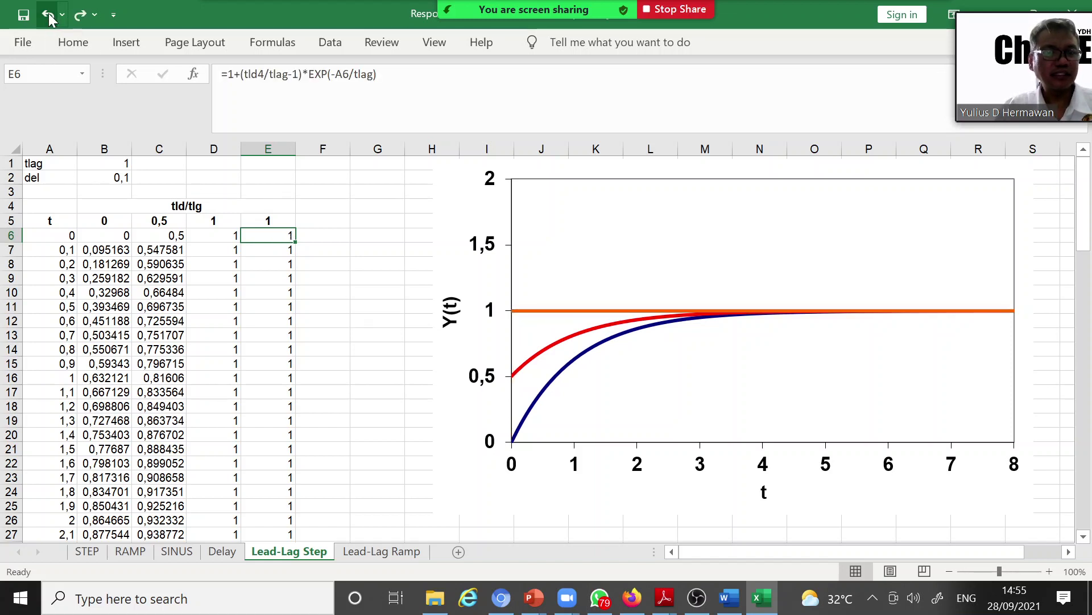
Lower the fourth response's tld/tlg ratio in E5 to 0,2.
{"action": "left_click", "coordinate": [282, 221]}
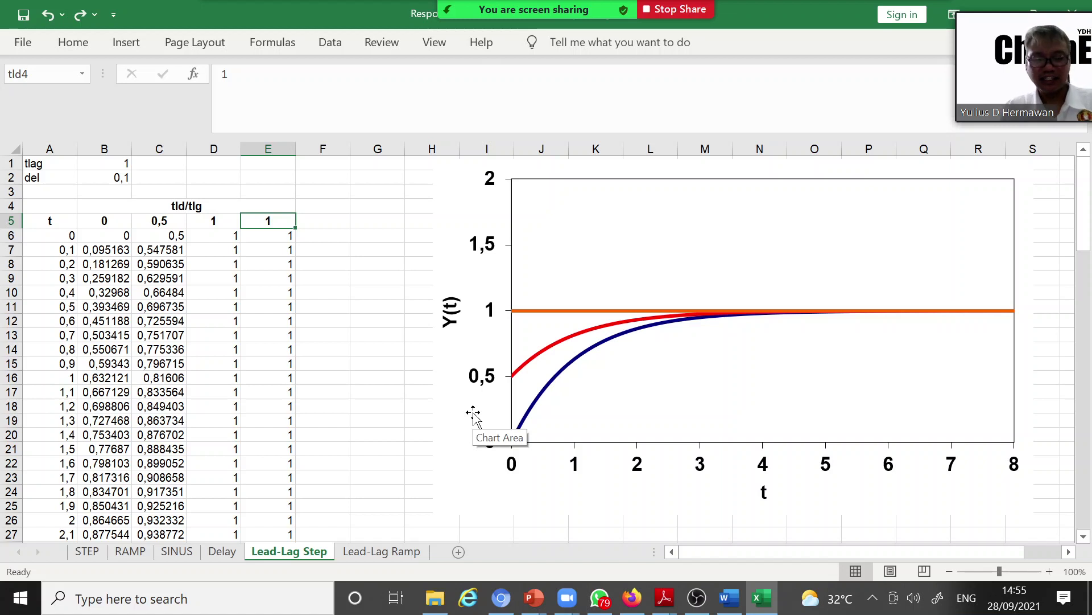
{"action": "type", "text": "0,2"}
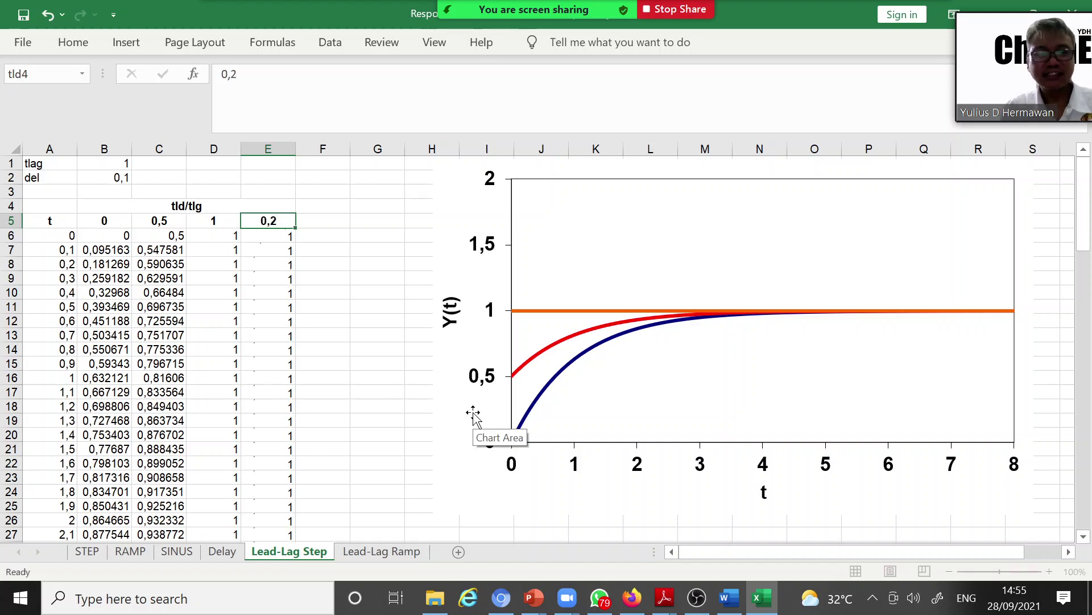
{"action": "key", "text": "Return"}
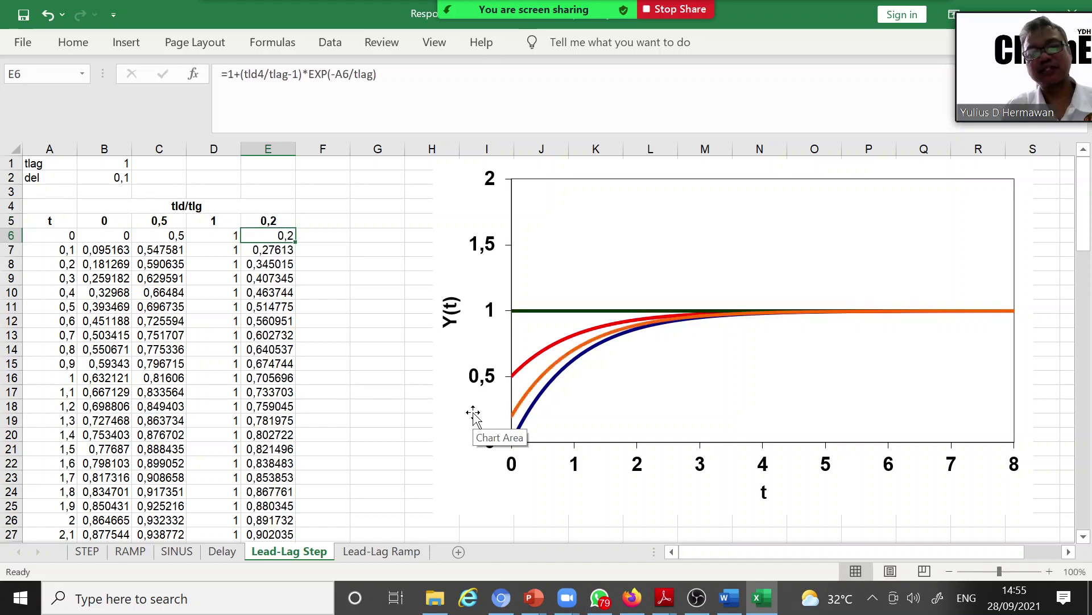
Reduce the fourth response's tld/tlg ratio in E5 to 0,001.
{"action": "key", "text": "Up"}
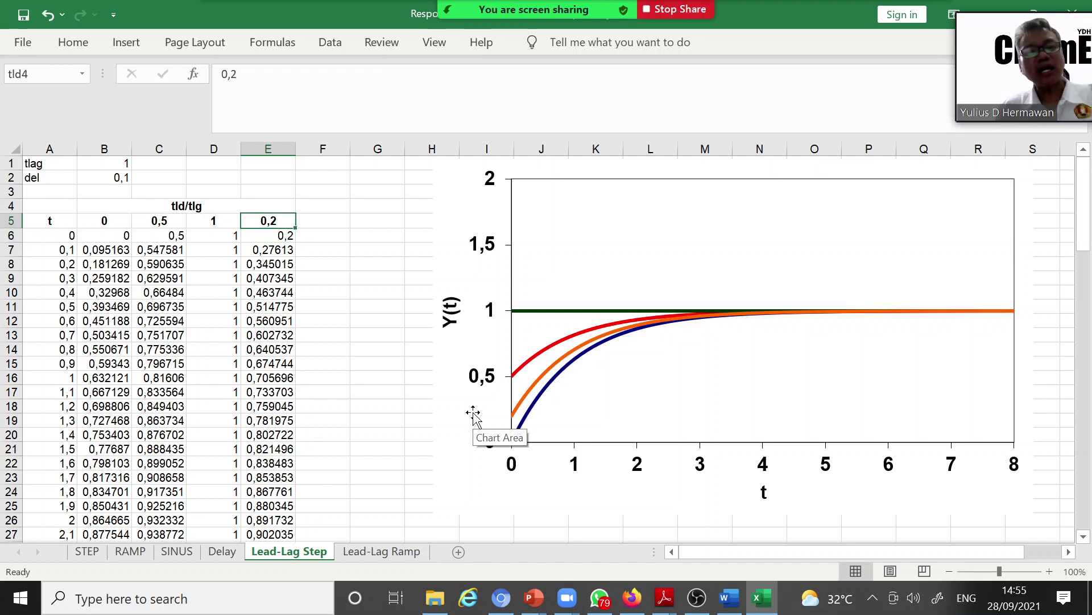
{"action": "type", "text": "0"}
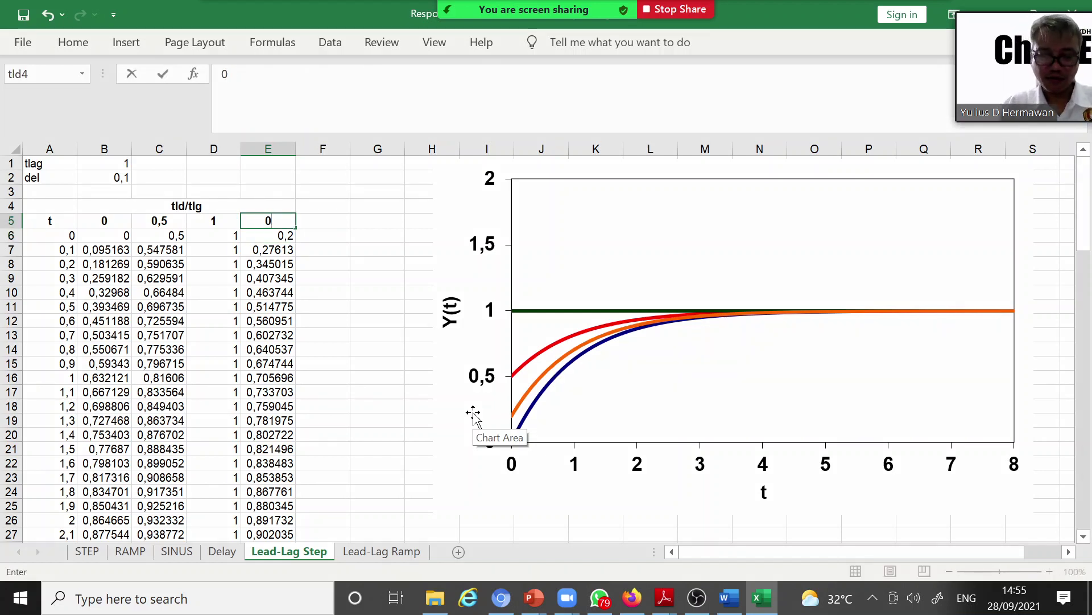
{"action": "type", "text": ",001"}
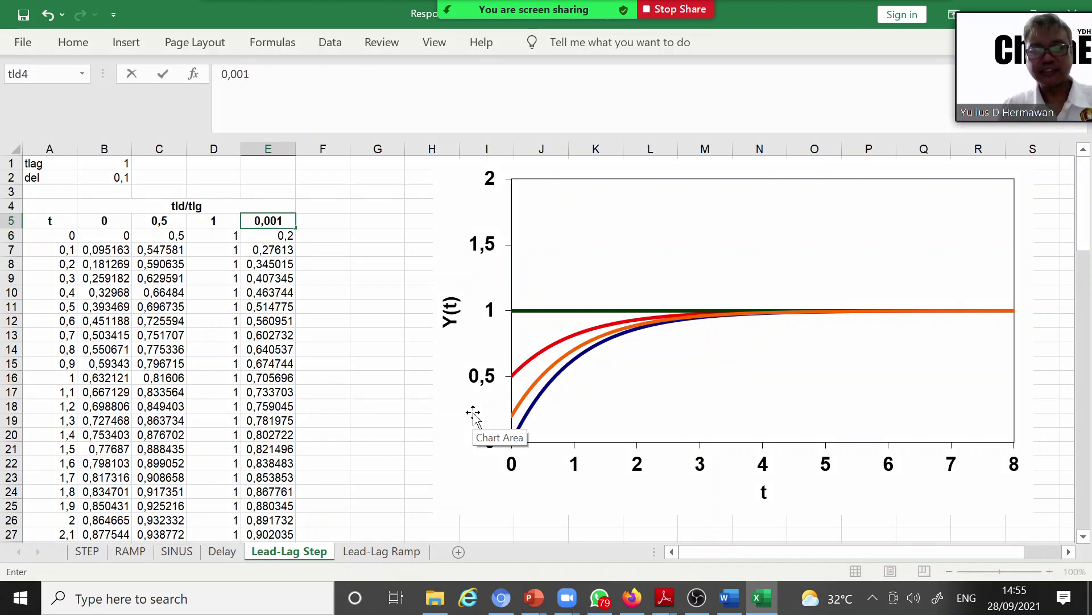
{"action": "key", "text": "Return"}
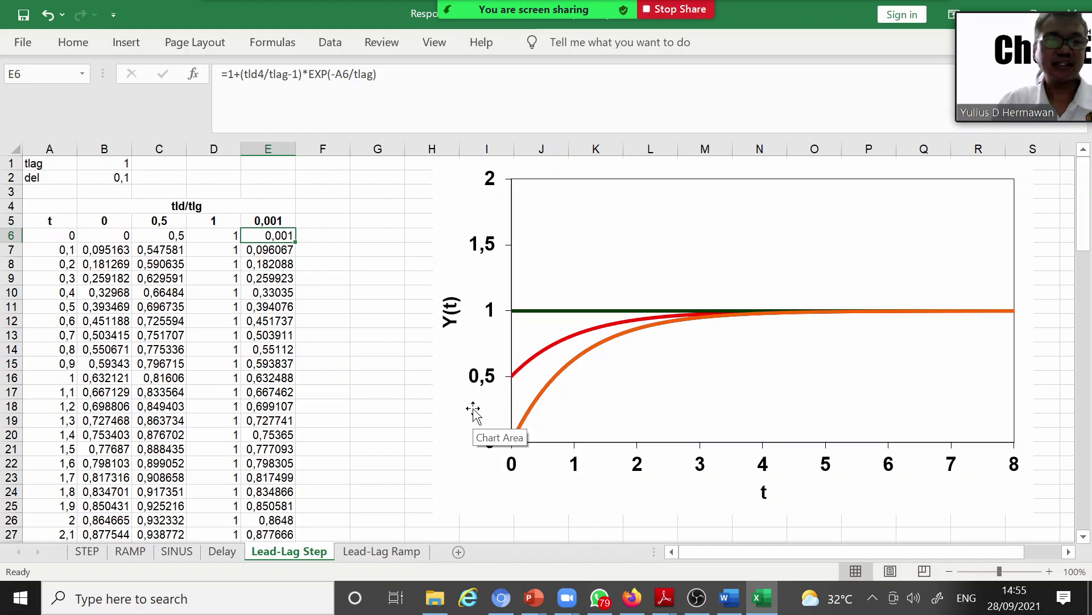
On the Lead-Lag Ramp sheet, examine the tlead2, tlead1 and X(t) curves in the chart and the data behind them.
{"action": "left_click", "coordinate": [373, 554]}
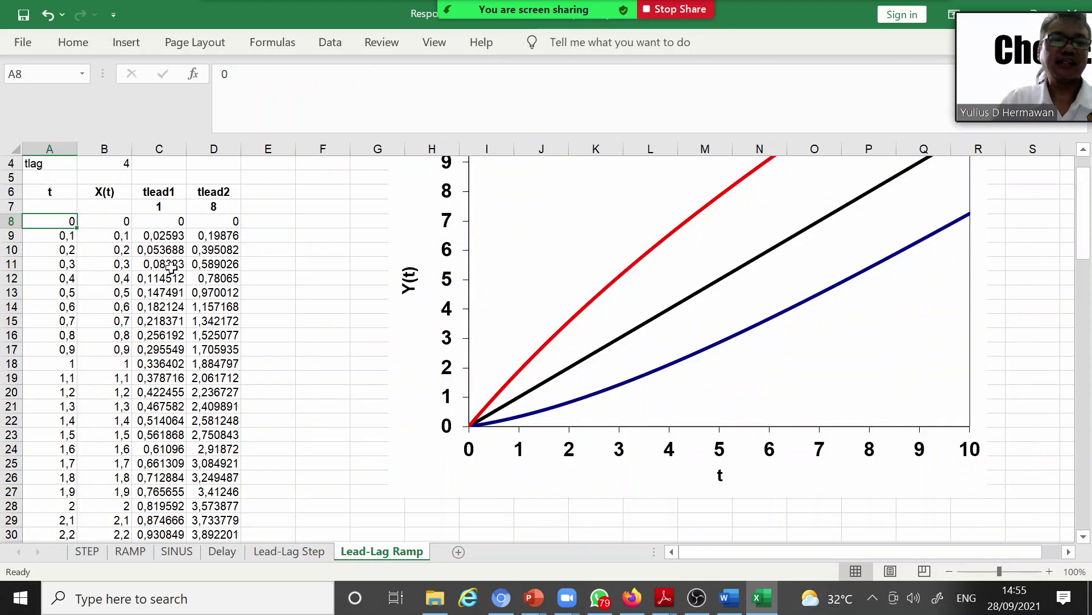
{"action": "scroll", "coordinate": [354, 337], "scroll_direction": "up", "scroll_amount": 1}
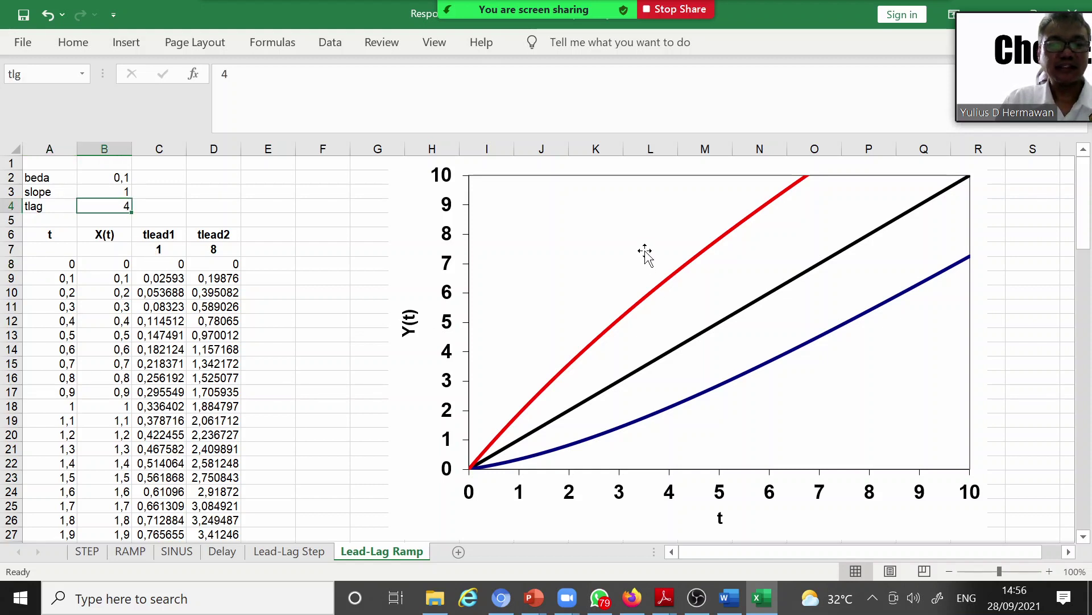
{"action": "left_click", "coordinate": [685, 265]}
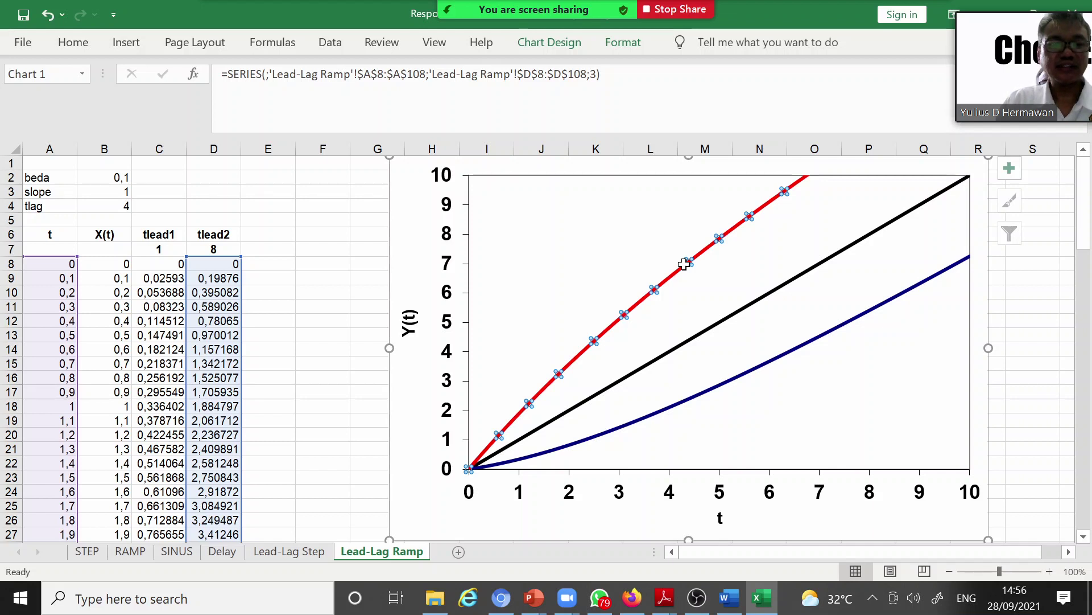
{"action": "left_click", "coordinate": [787, 354]}
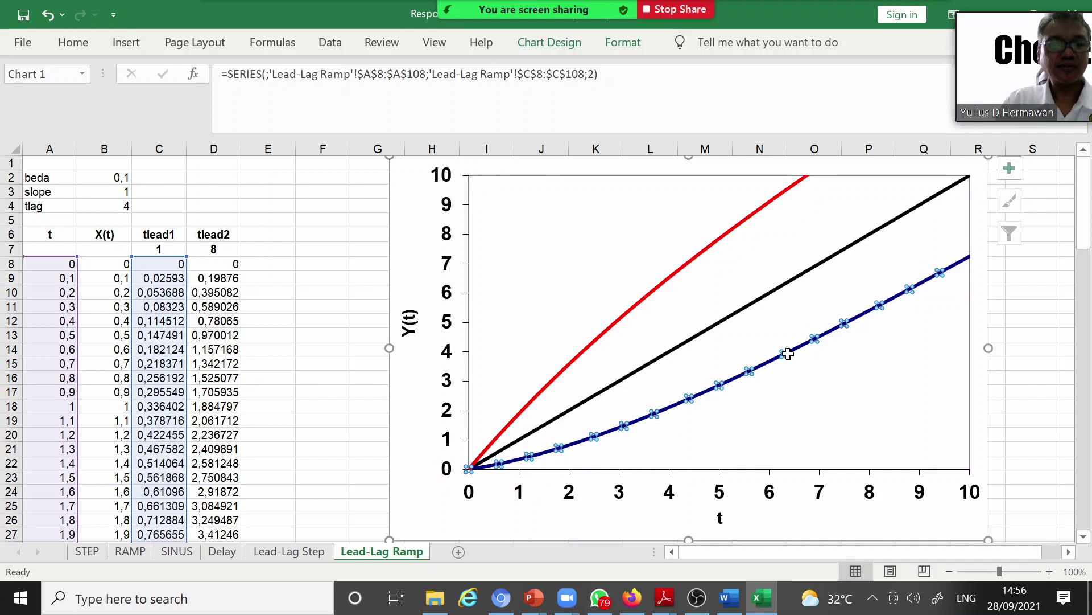
{"action": "left_click", "coordinate": [756, 301]}
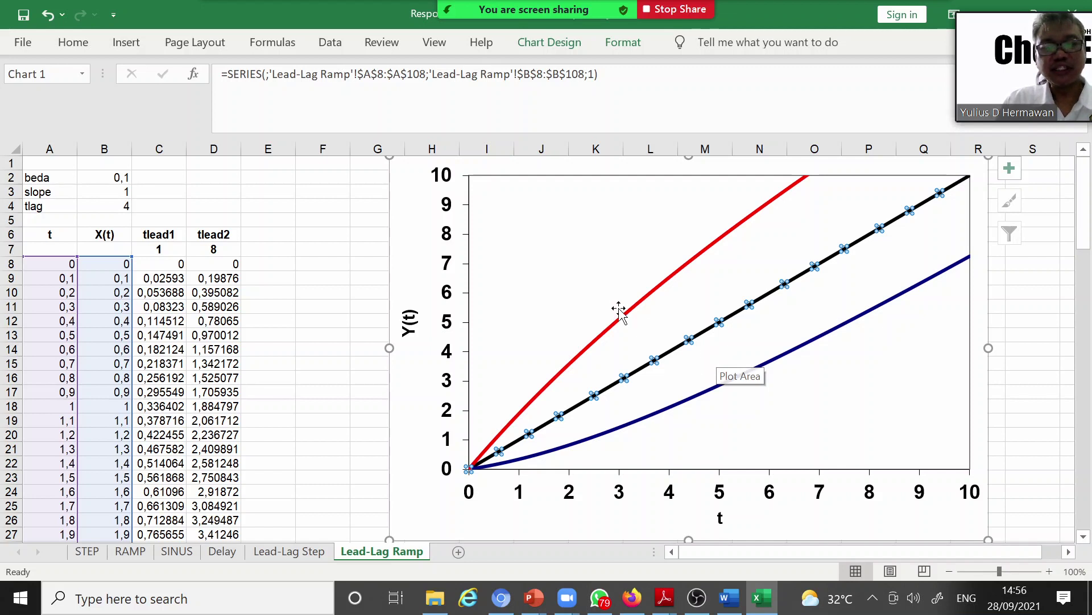
{"action": "left_click", "coordinate": [640, 302]}
Set the lead time tlead2 of the ramp response to 2.
{"action": "left_click", "coordinate": [213, 249]}
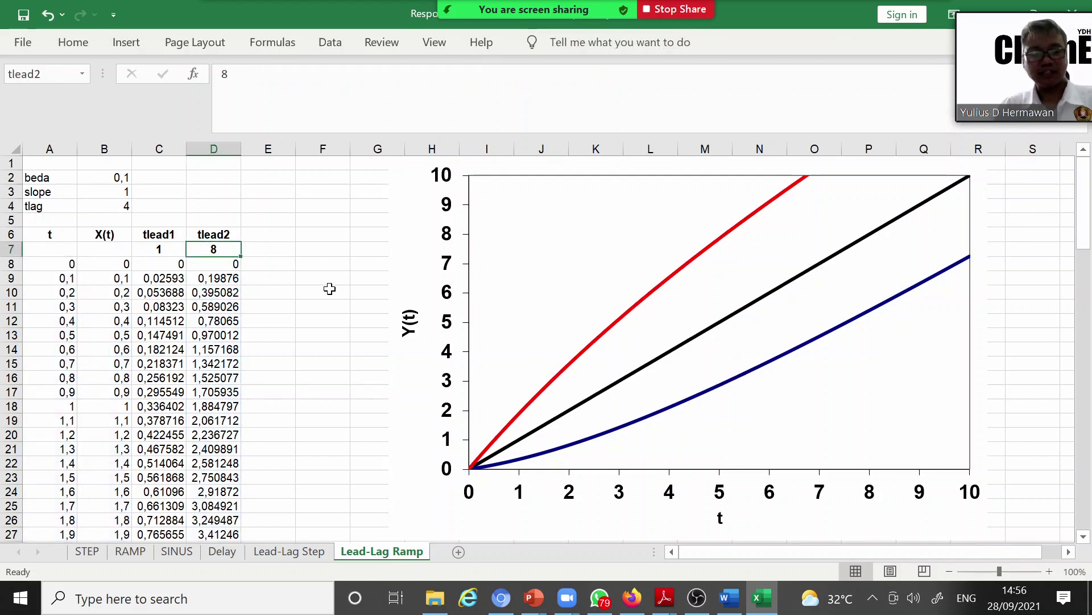
{"action": "type", "text": "2"}
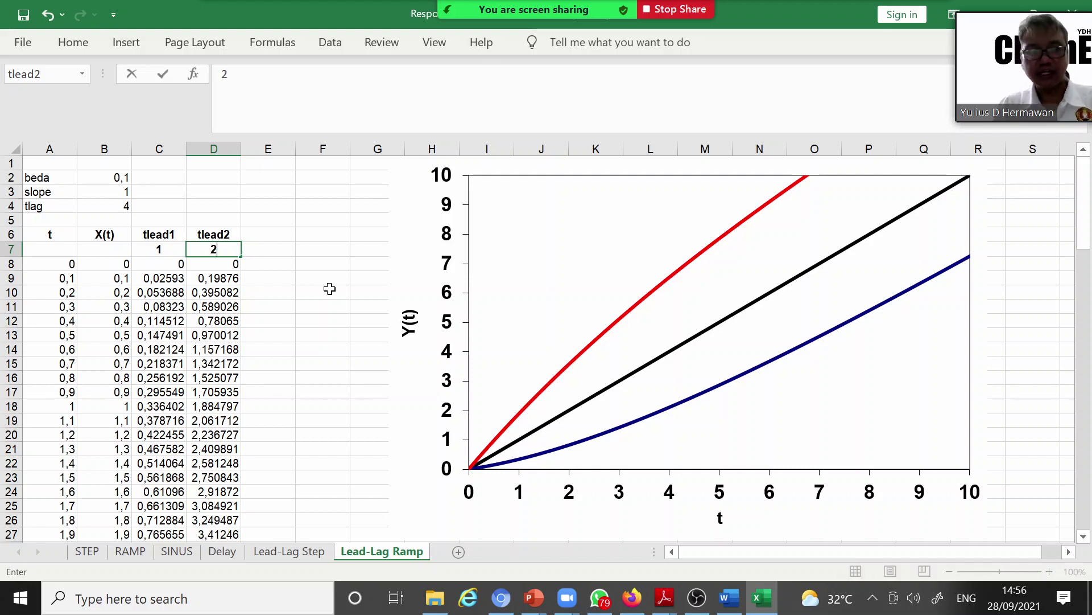
{"action": "key", "text": "Return"}
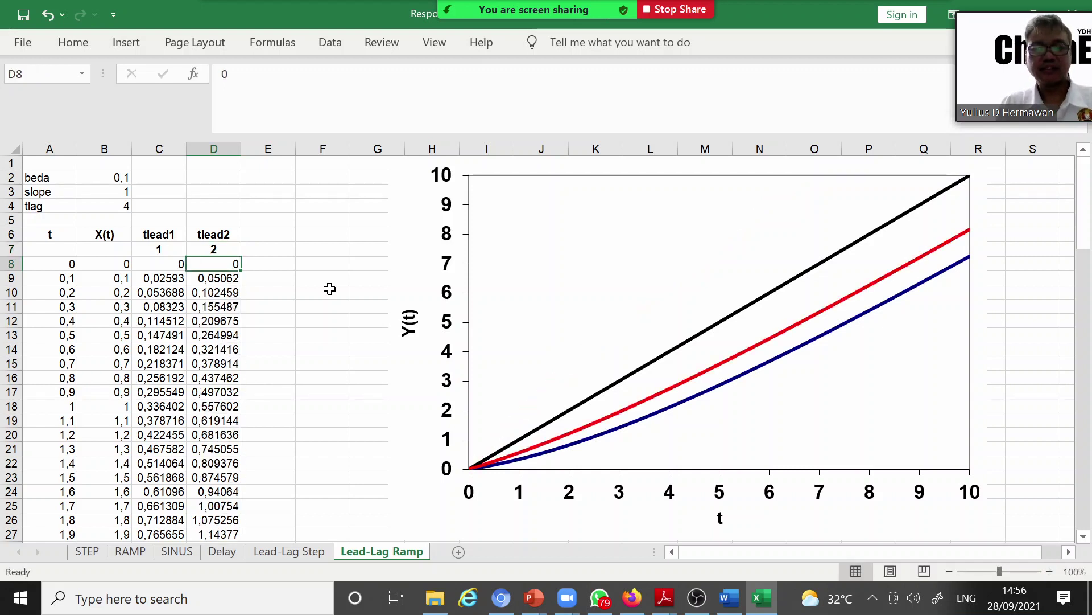